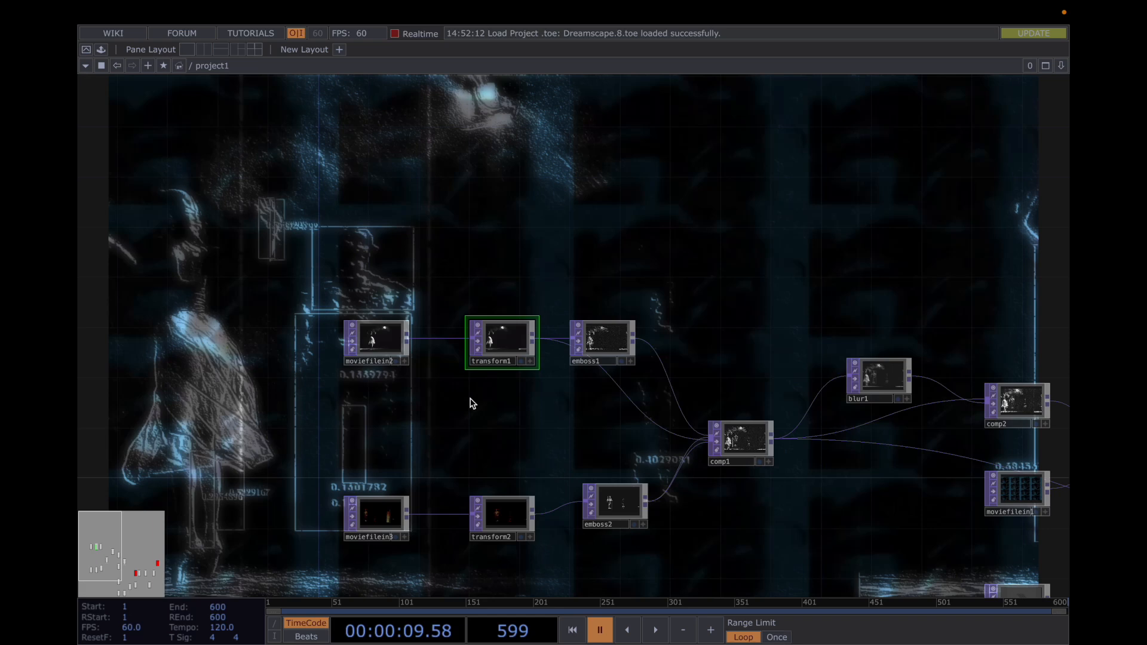
# Select the moviefilein2 source node and play the timeline briefly to preview the composition before pausing it
pyautogui.moveTo(472, 403); pyautogui.dragTo(569, 410)
pyautogui.click(492, 354)
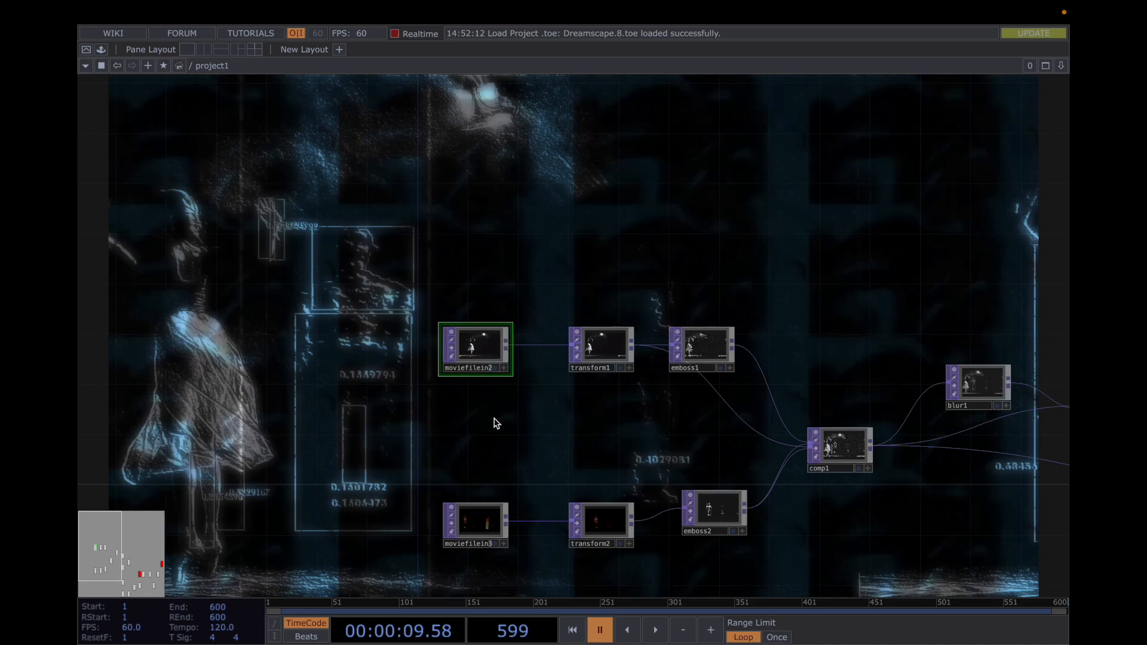
pyautogui.press('space')
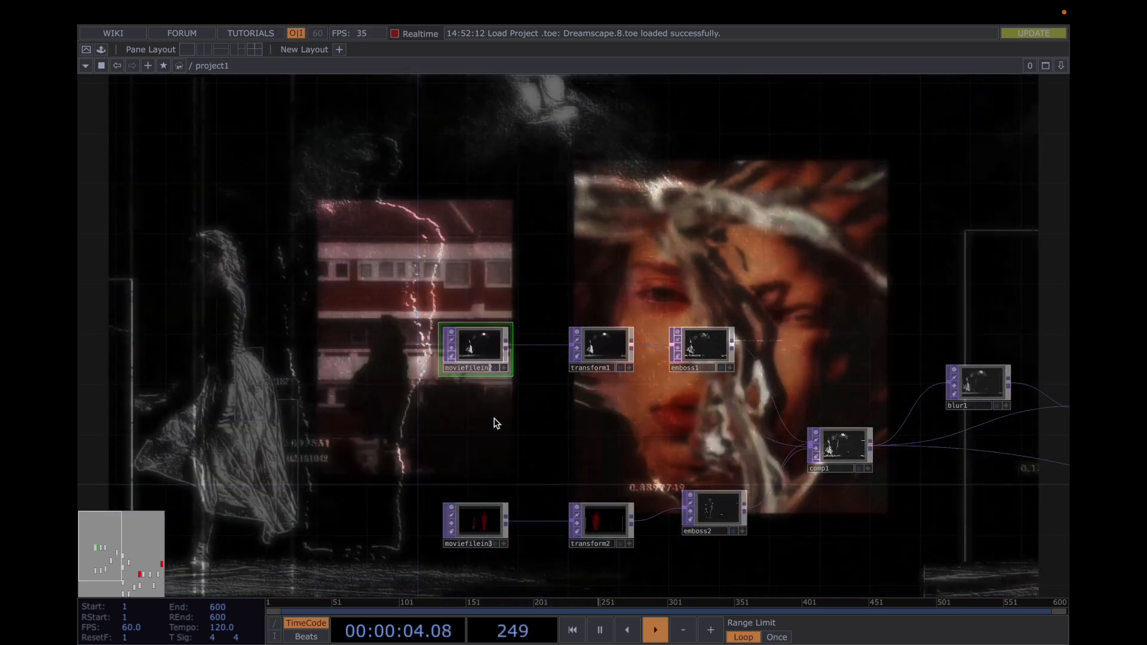
pyautogui.press('space')
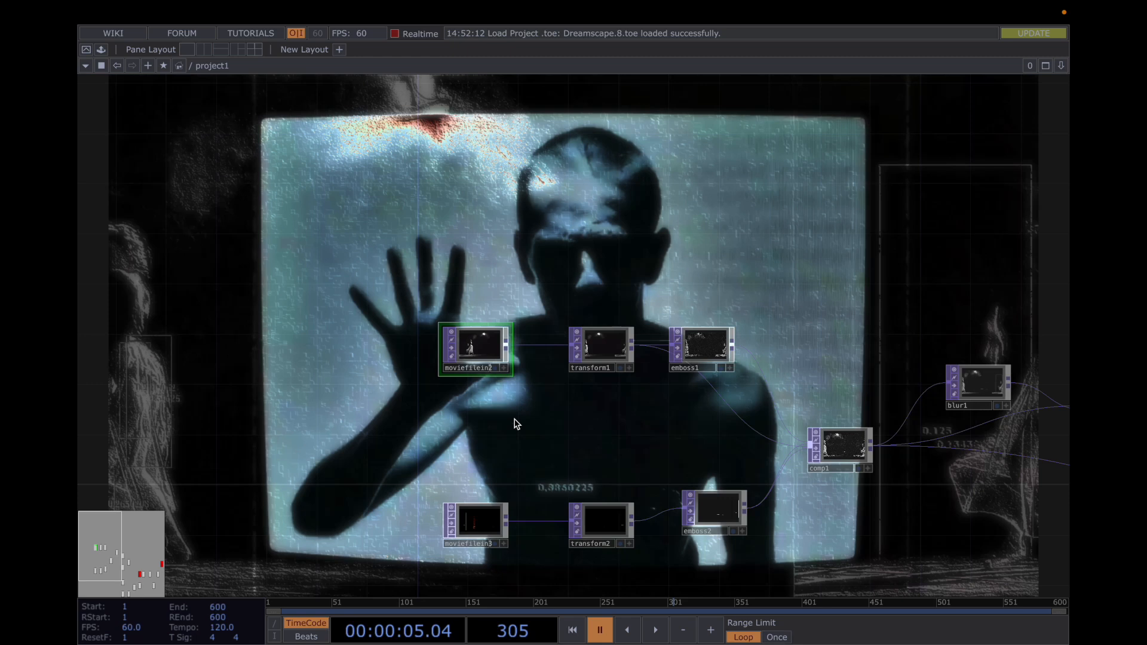
# Show transform1's parameters and review its translate expression, tiling settings and common output settings
pyautogui.click(614, 345)
pyautogui.press('p')
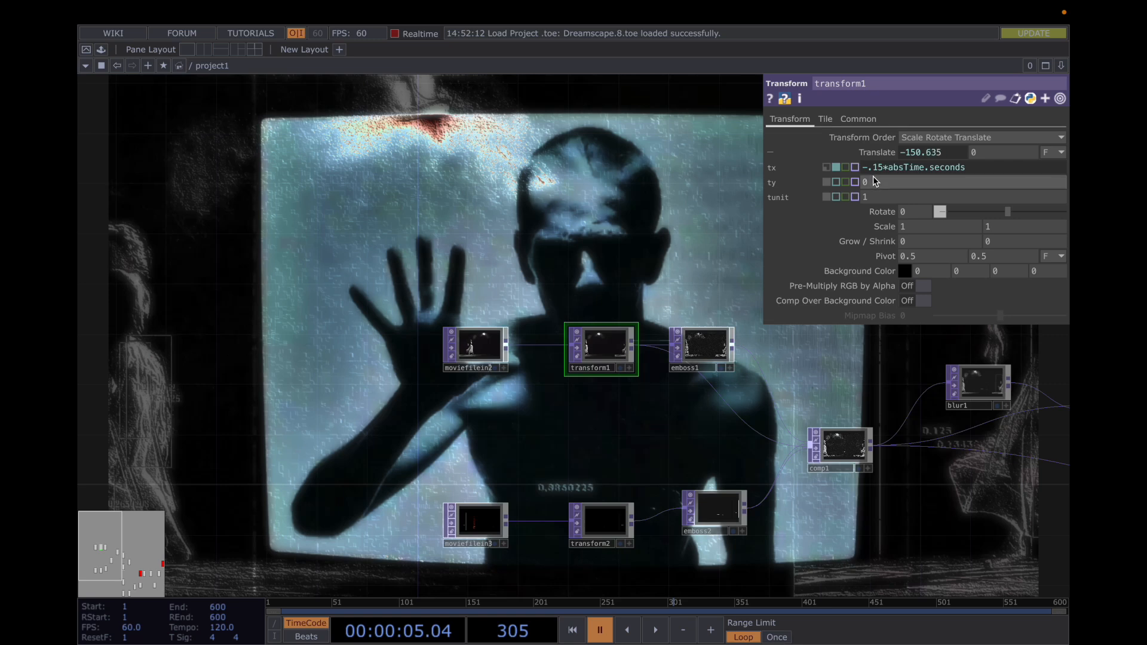
pyautogui.click(826, 120)
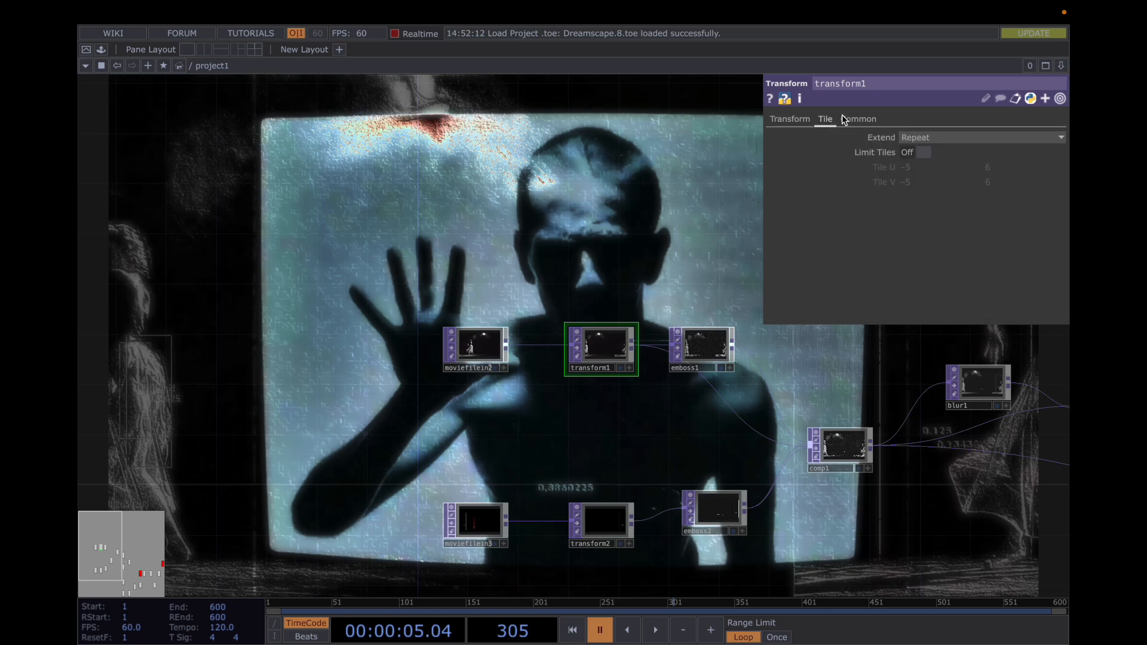
pyautogui.click(861, 120)
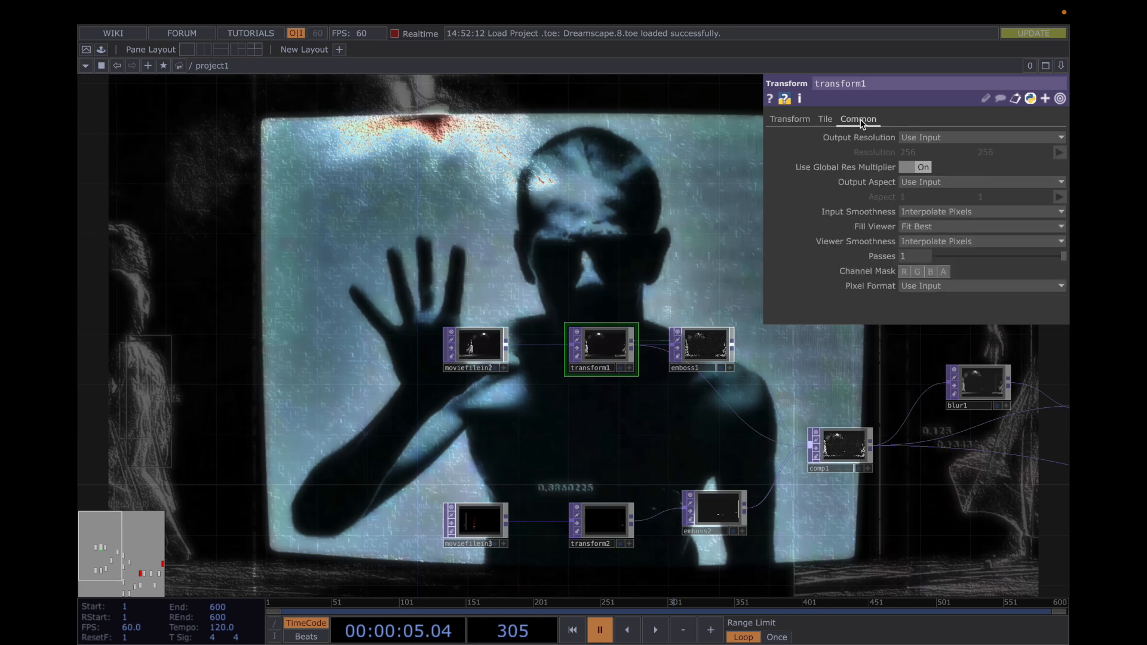
pyautogui.click(825, 119)
pyautogui.click(800, 120)
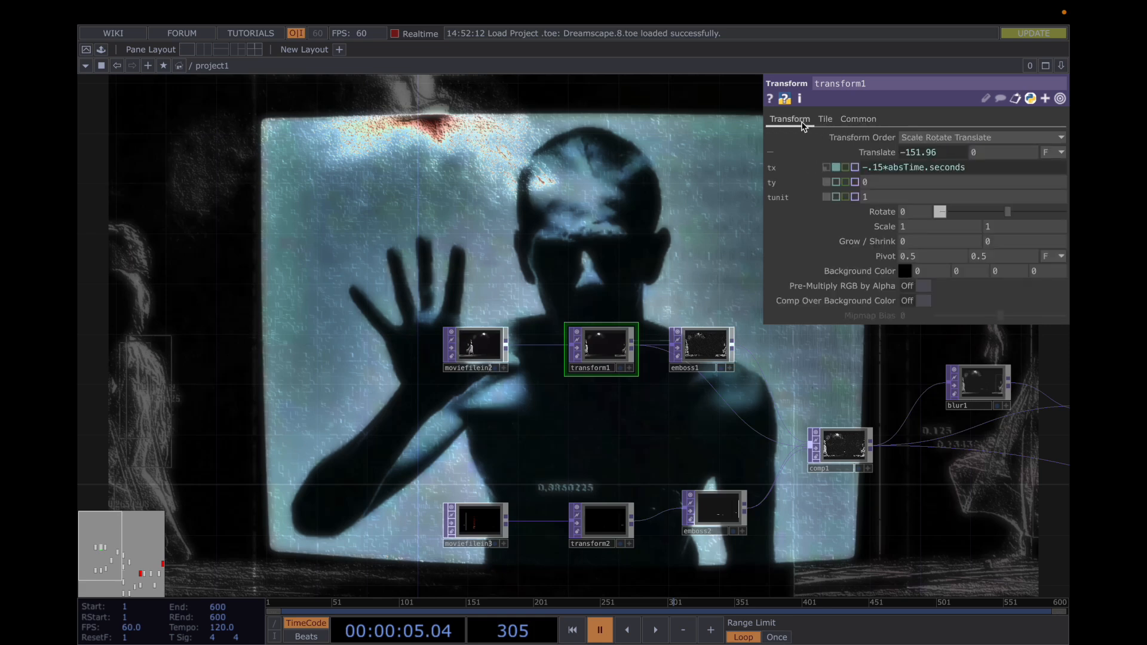
# Compare the parameters of moviefilein2, transform1 and emboss1, finishing on the emboss settings
pyautogui.click(699, 341)
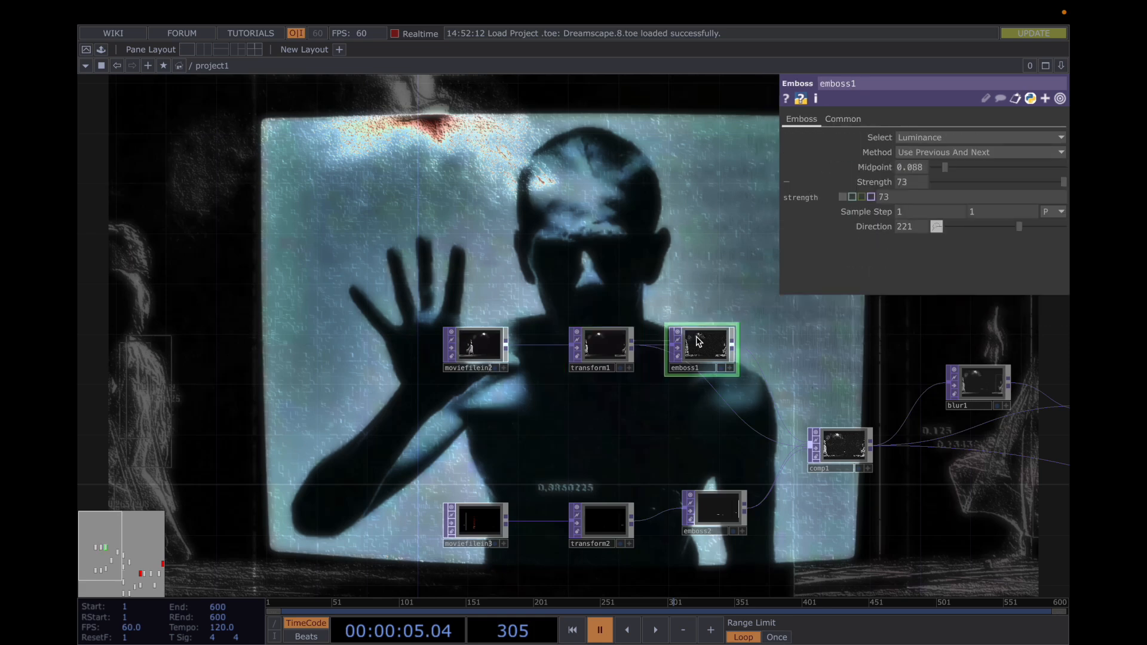
pyautogui.click(480, 344)
pyautogui.click(600, 346)
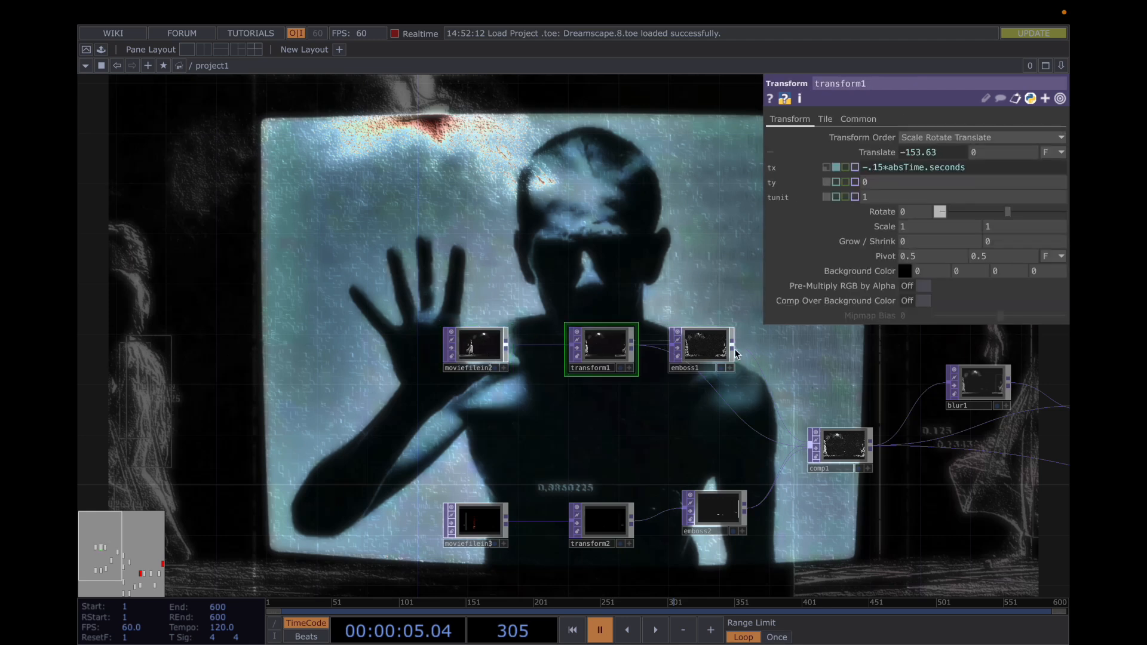
pyautogui.click(715, 346)
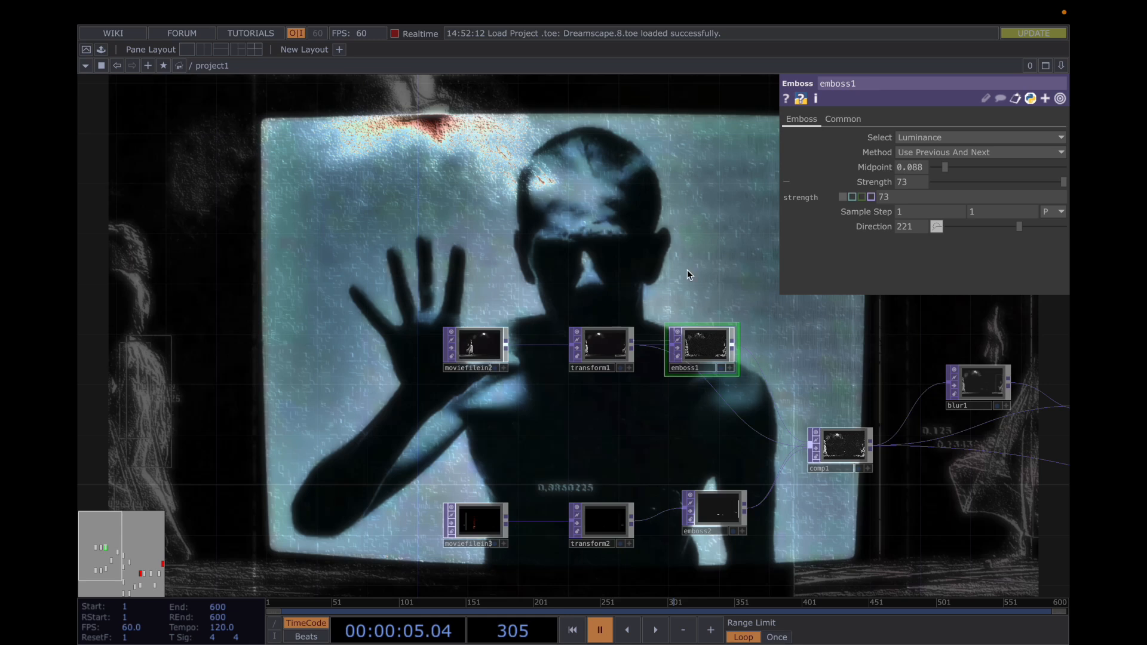
# Review transform2's translate expression and scale, and play the timeline briefly to watch the movement before pausing it
pyautogui.click(606, 521)
pyautogui.click(789, 119)
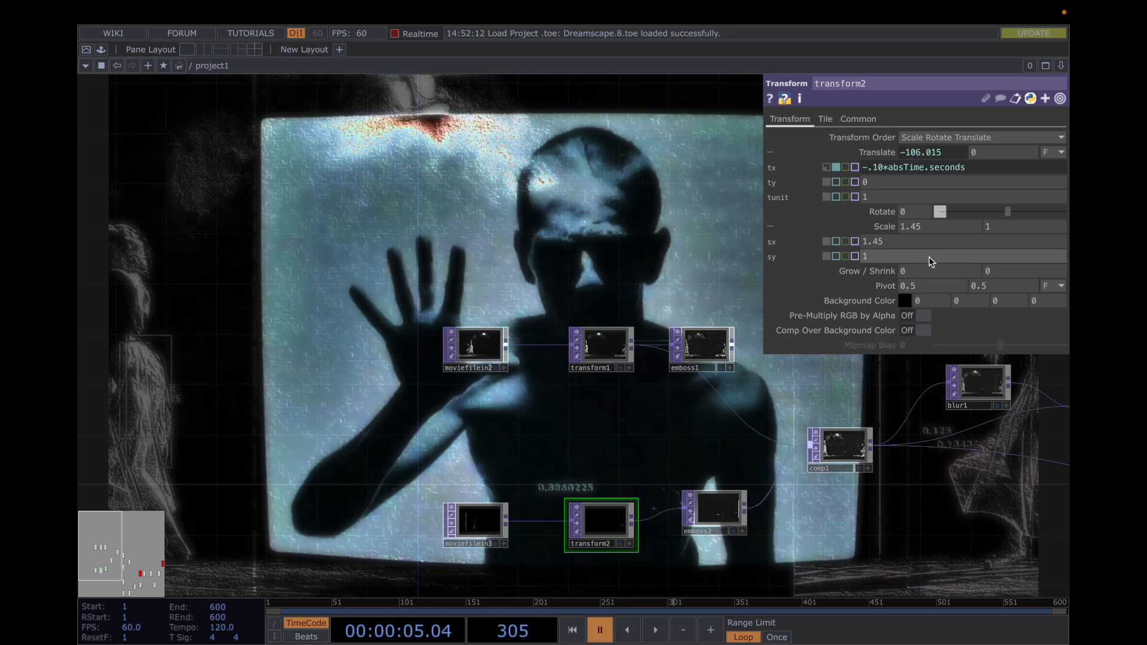
pyautogui.moveTo(617, 423); pyautogui.dragTo(517, 419)
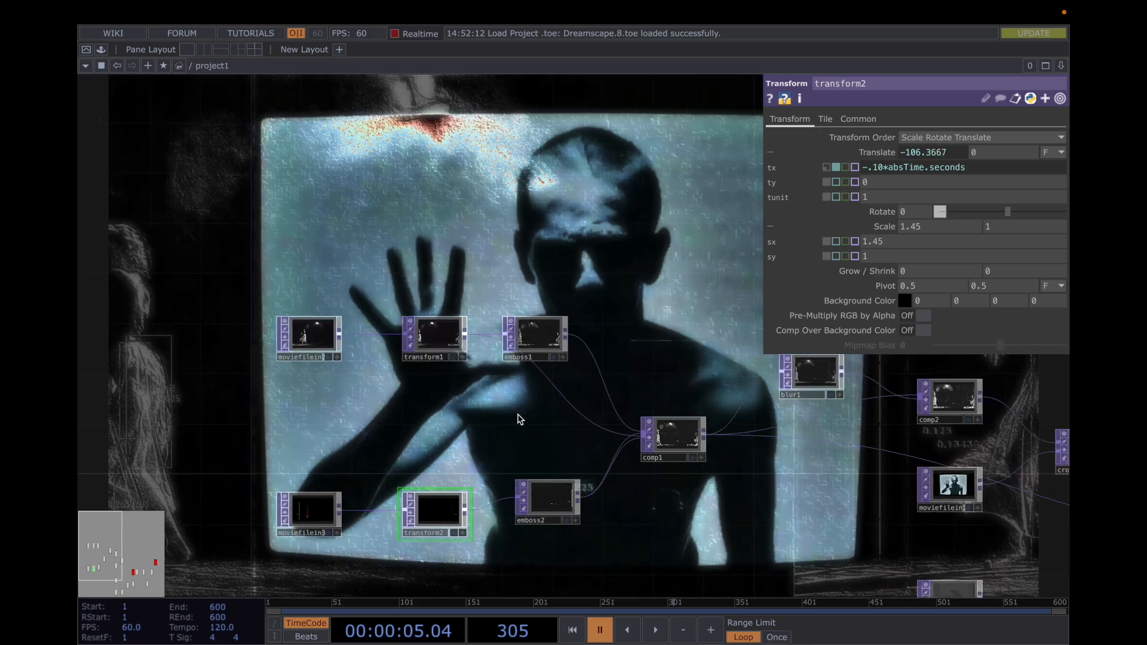
pyautogui.press('space')
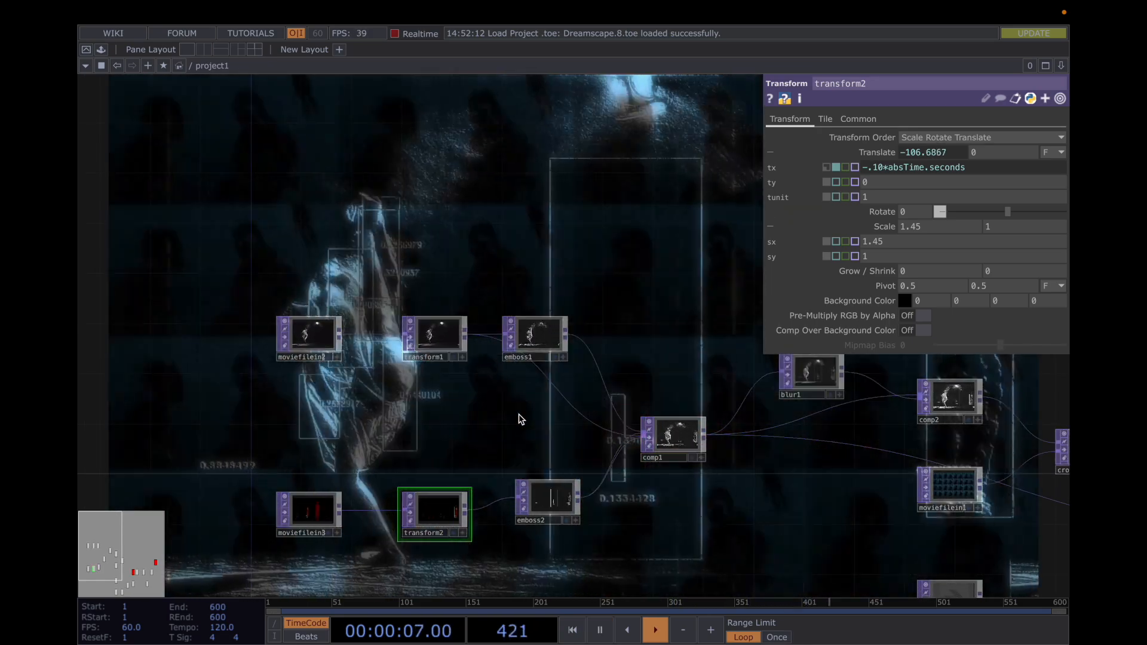
pyautogui.press('space')
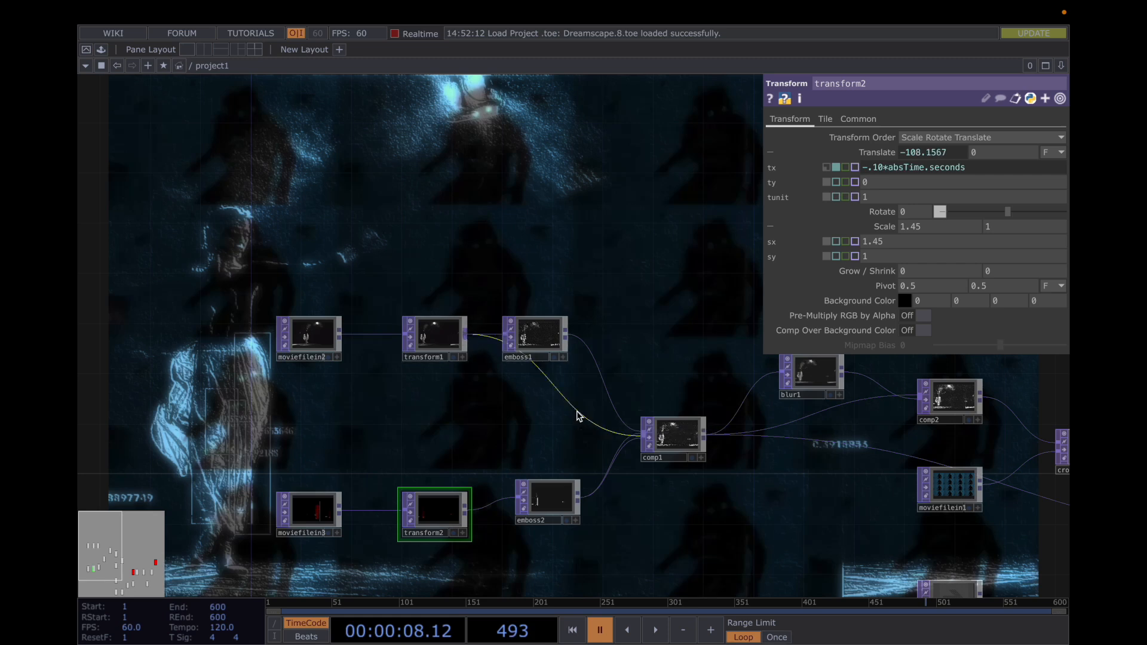
# Try Lighter Color, Screen, Y Film and Z Film as the blend operation of comp1
pyautogui.click(682, 451)
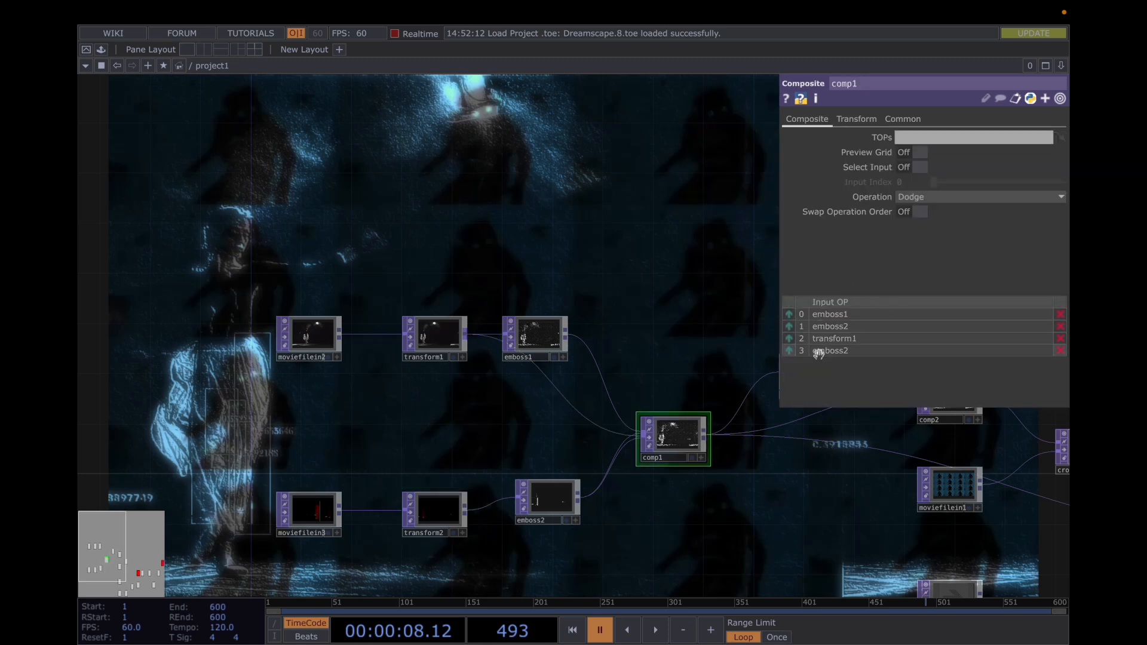
pyautogui.click(931, 197)
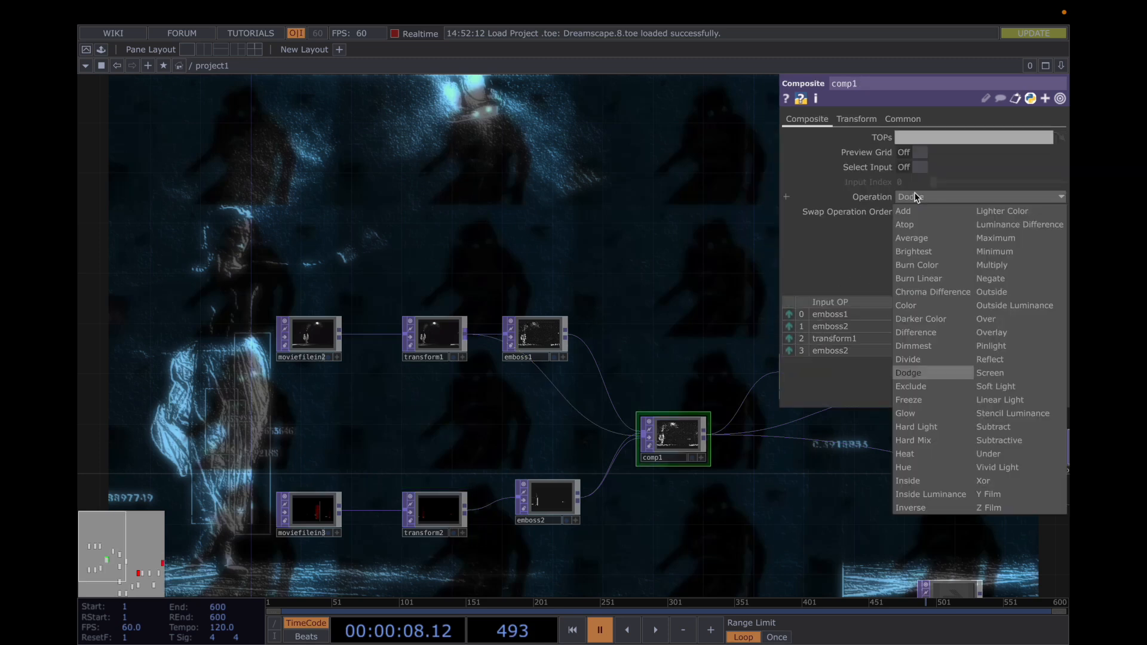
pyautogui.click(966, 390)
pyautogui.click(1013, 195)
pyautogui.click(1027, 211)
pyautogui.click(1026, 197)
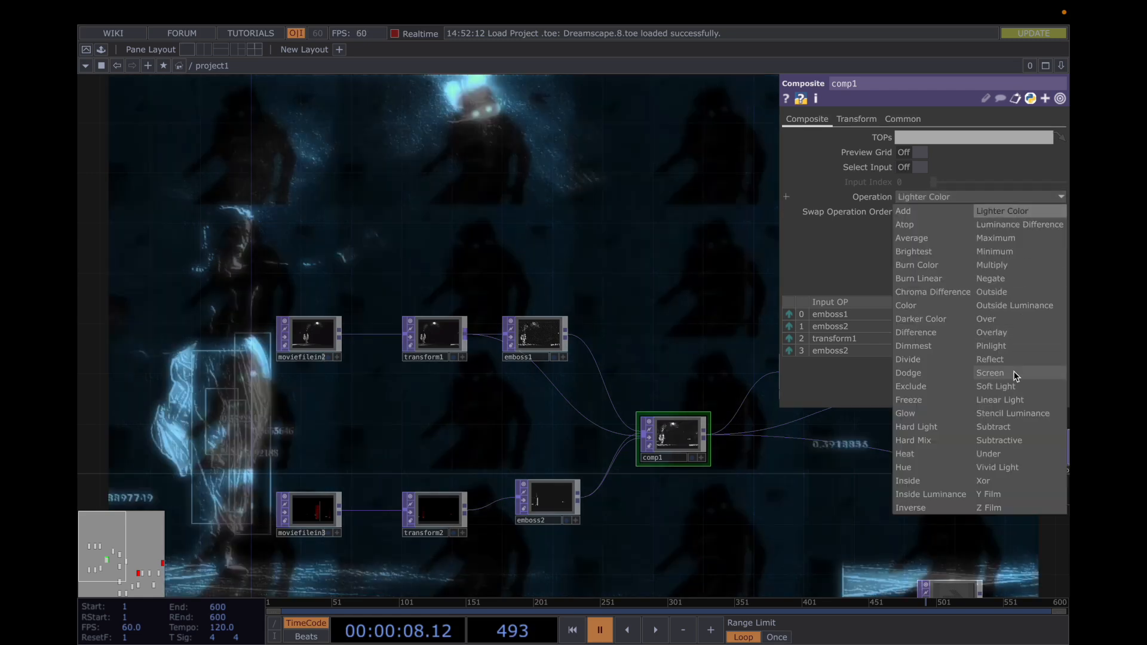
pyautogui.click(1015, 373)
pyautogui.click(1012, 194)
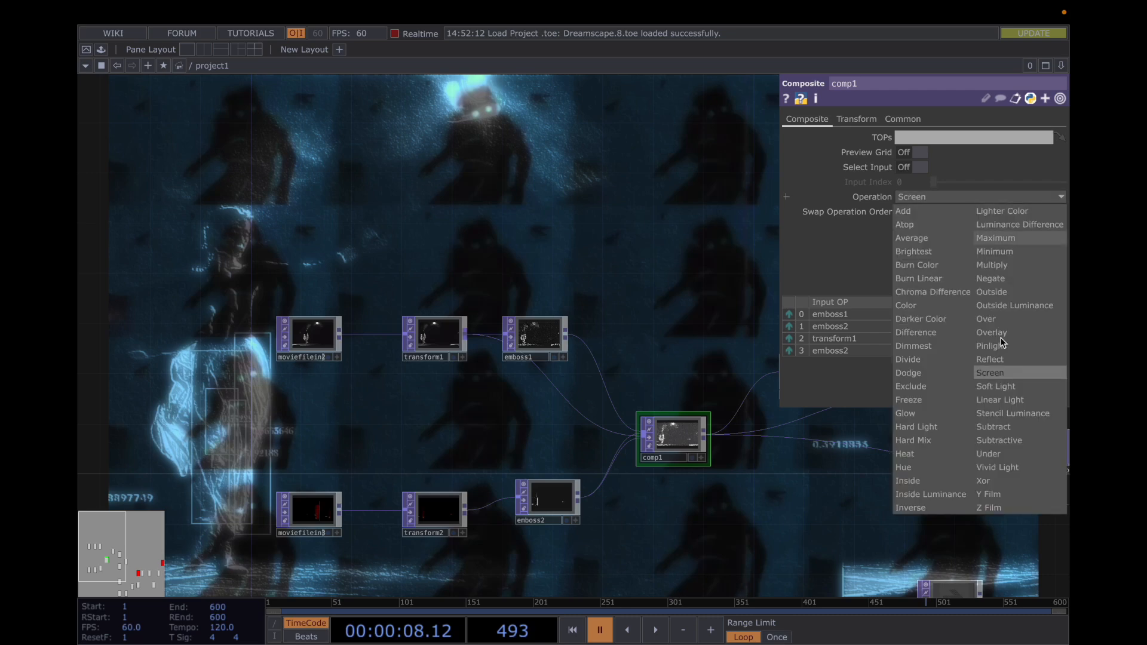
pyautogui.click(994, 495)
pyautogui.click(994, 195)
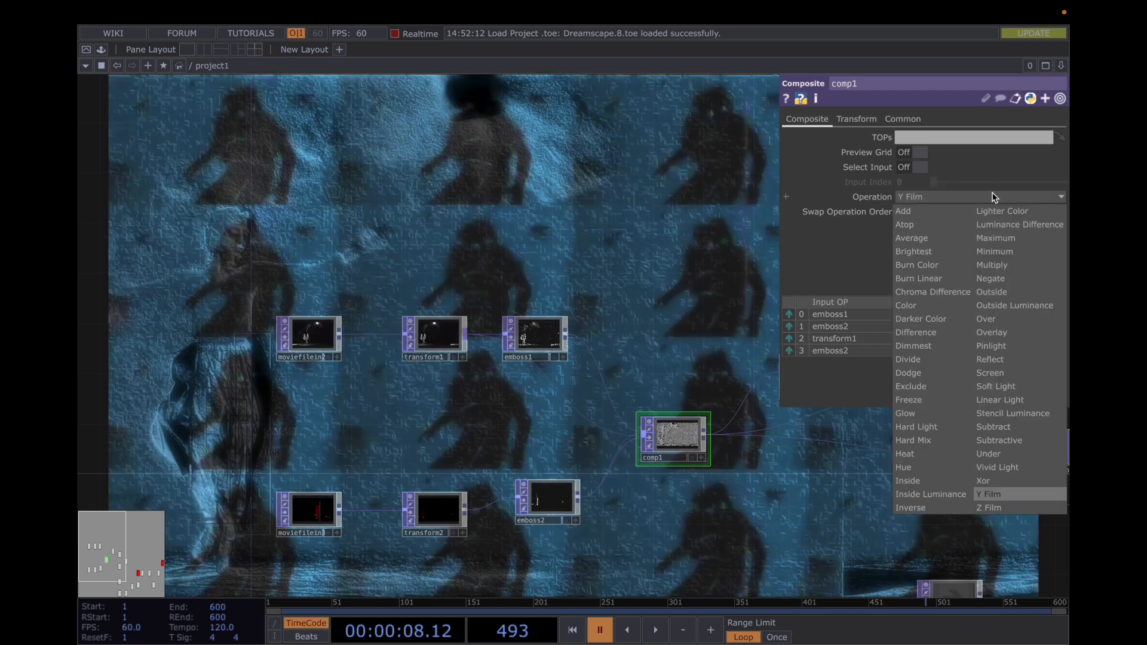
pyautogui.click(979, 507)
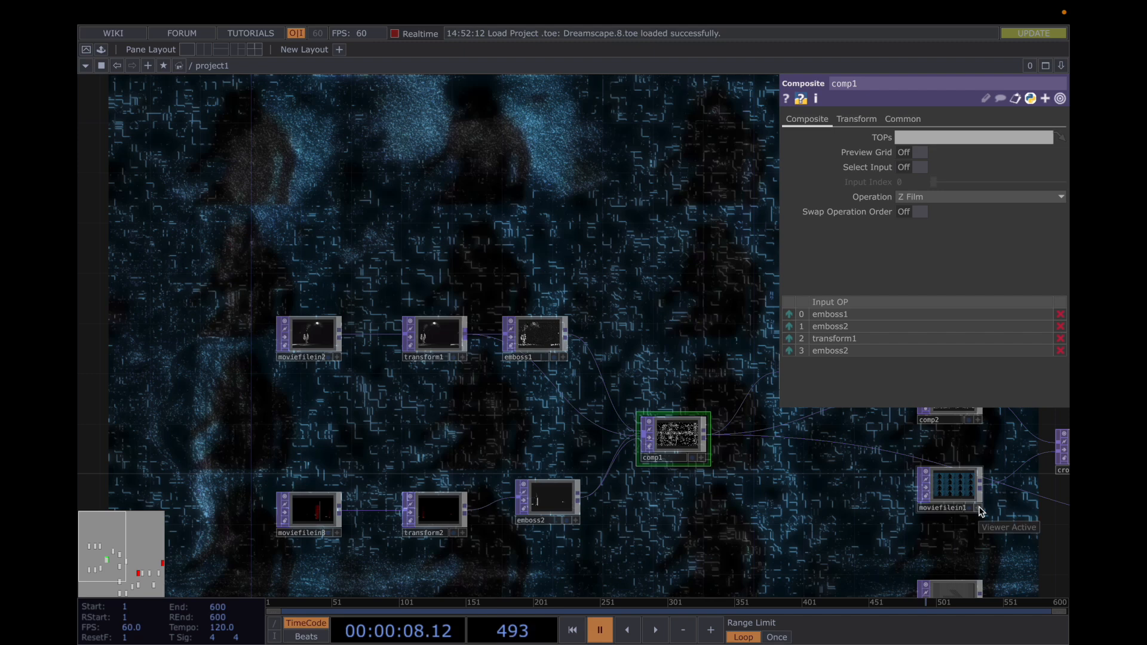
# Undo all the trial blend operation changes on comp1 to restore Dodge
pyautogui.press('super+z')
pyautogui.press('super+z')
pyautogui.press('super+z')
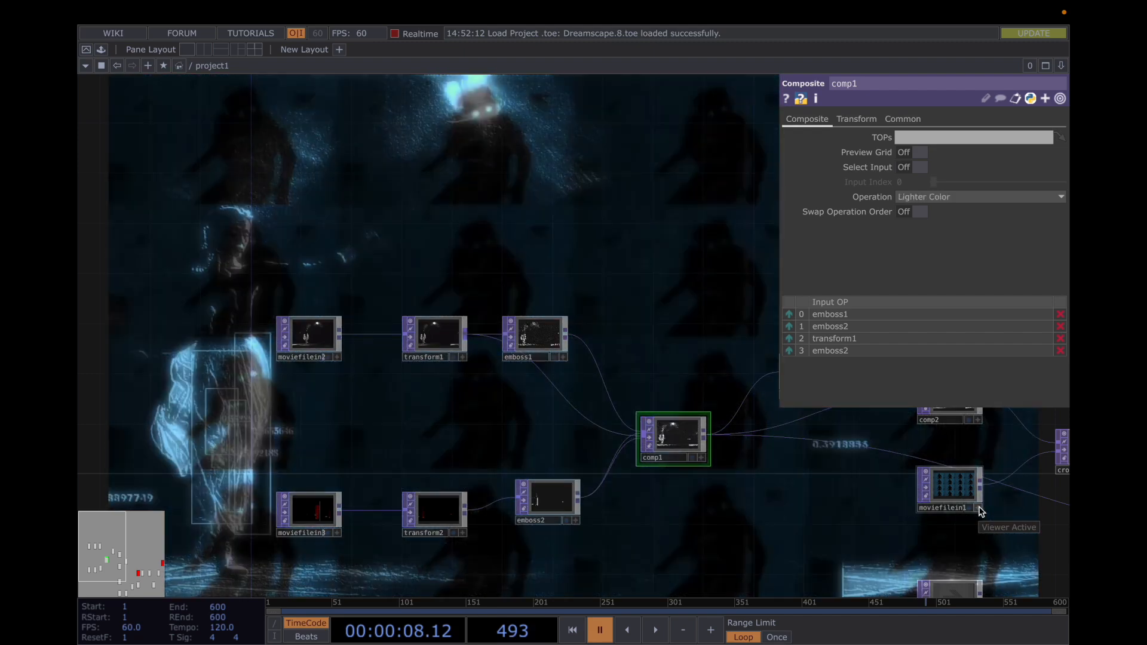
pyautogui.press('super+z')
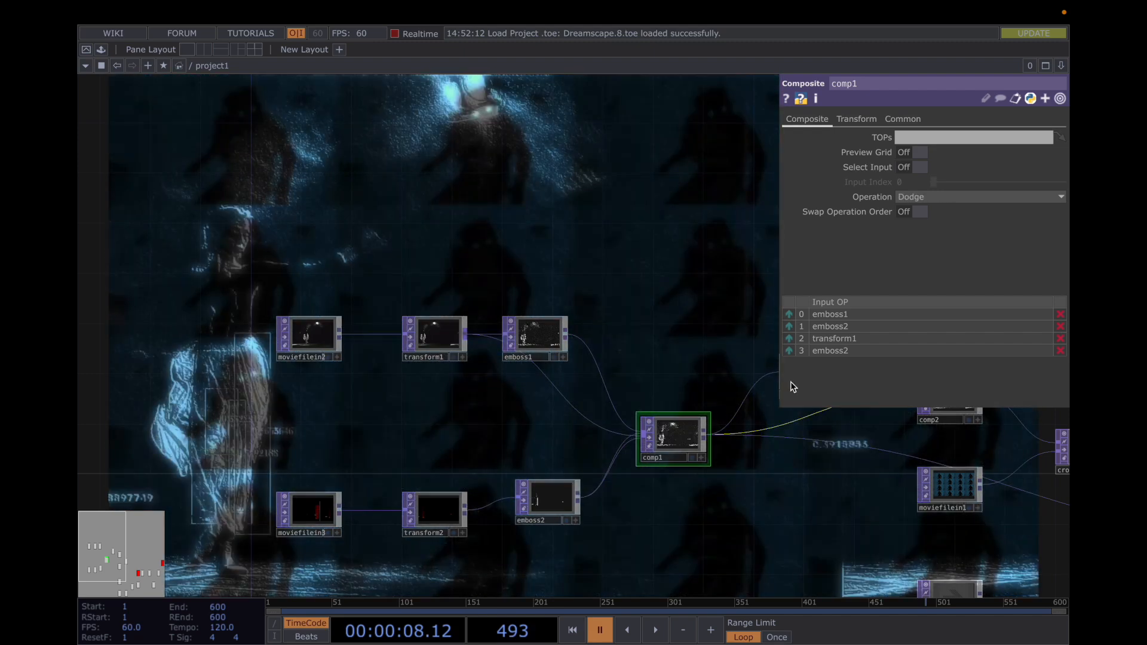
# Play the timeline briefly, and examine the connections from emboss1, transform1 and emboss2 into comp1 up close
pyautogui.press('space')
pyautogui.press('space')
pyautogui.moveTo(708, 364); pyautogui.dragTo(584, 353)
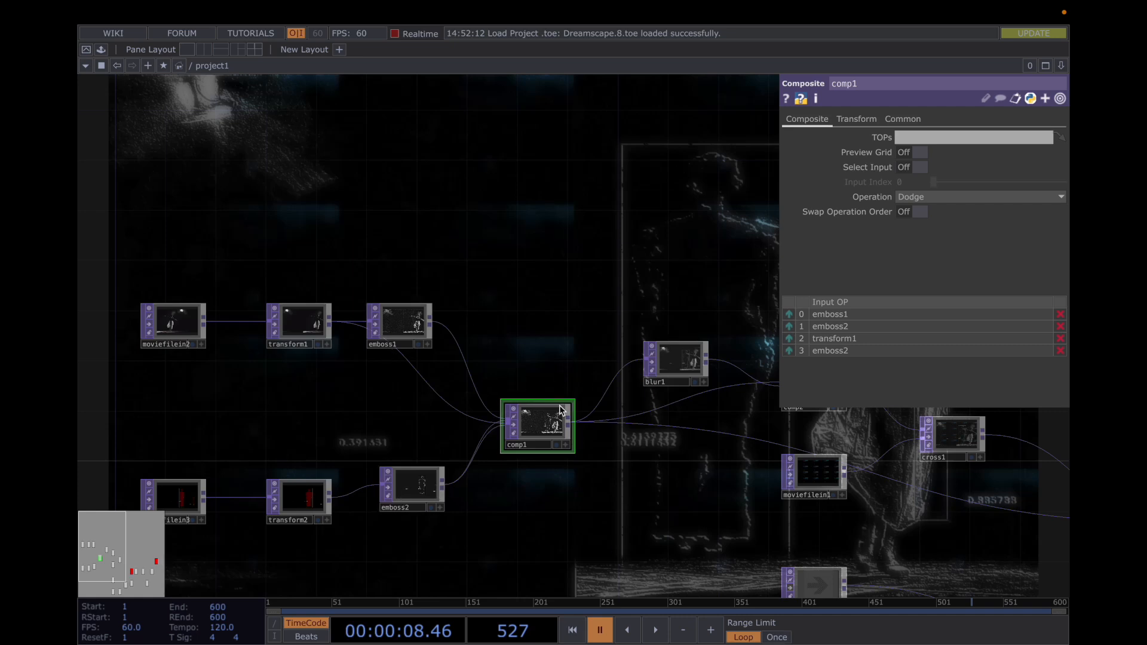
pyautogui.scroll(5, 494, 440)
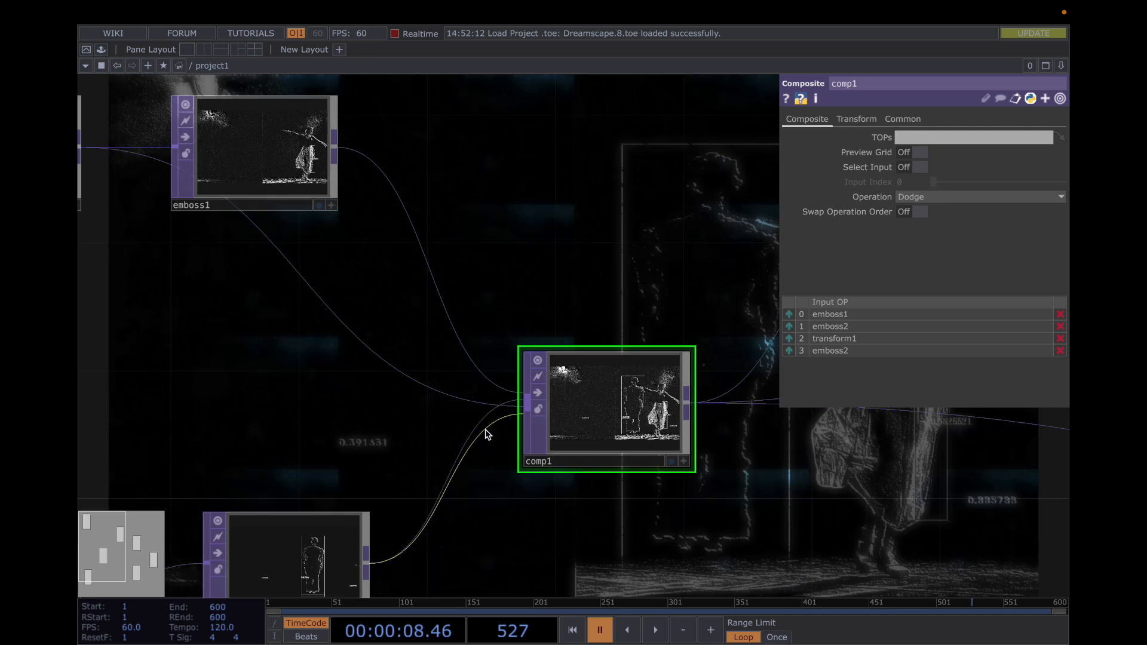
pyautogui.scroll(-5, 486, 431)
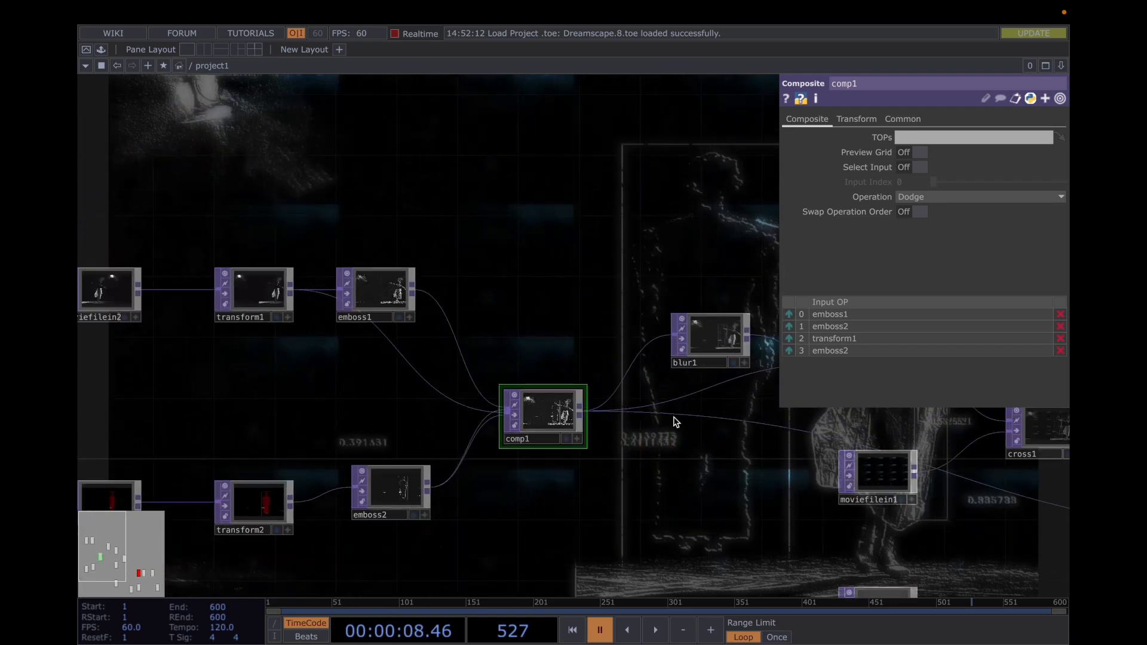
# Review comp1's parameters and the list of available blend operations, keeping Dodge
pyautogui.moveTo(706, 475); pyautogui.dragTo(518, 446)
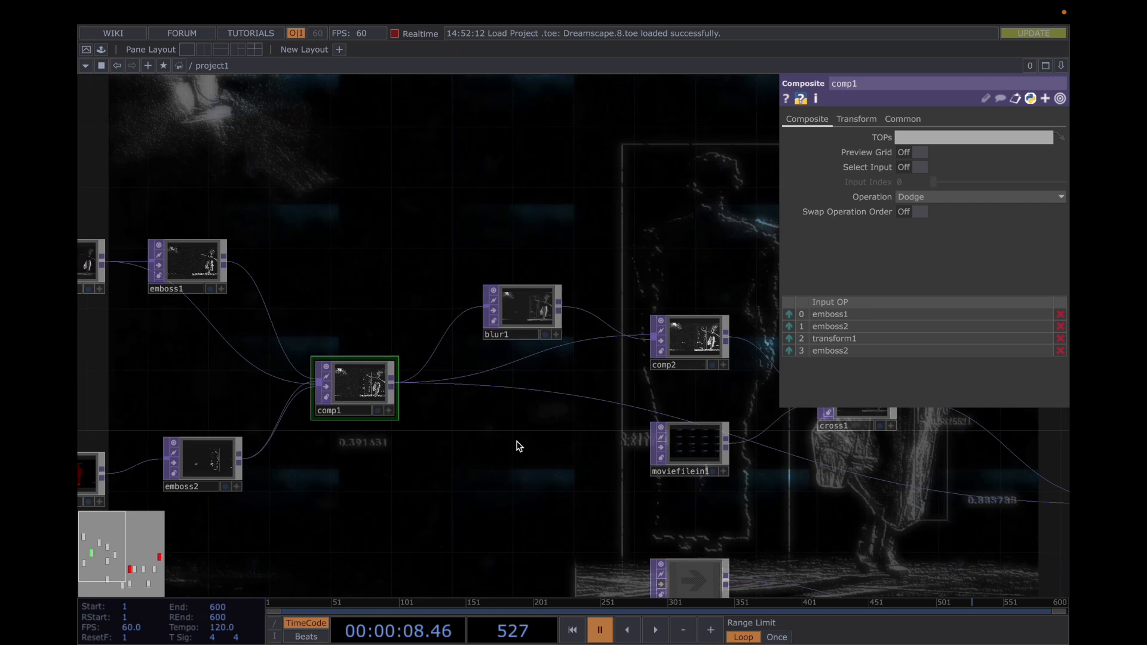
pyautogui.press('p')
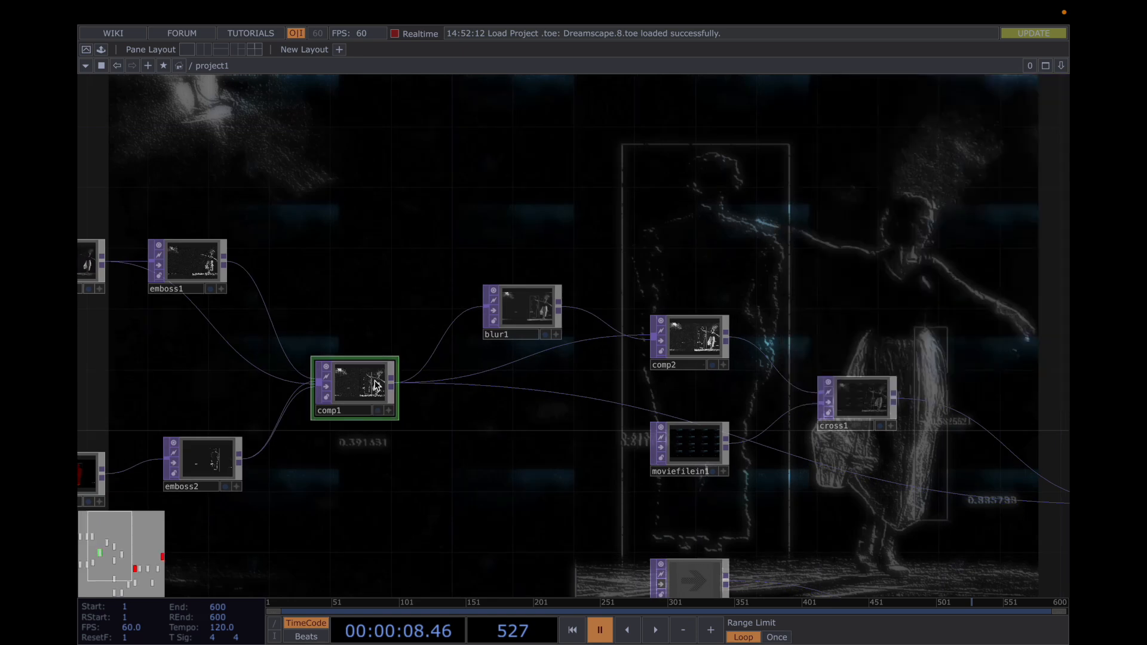
pyautogui.press('p')
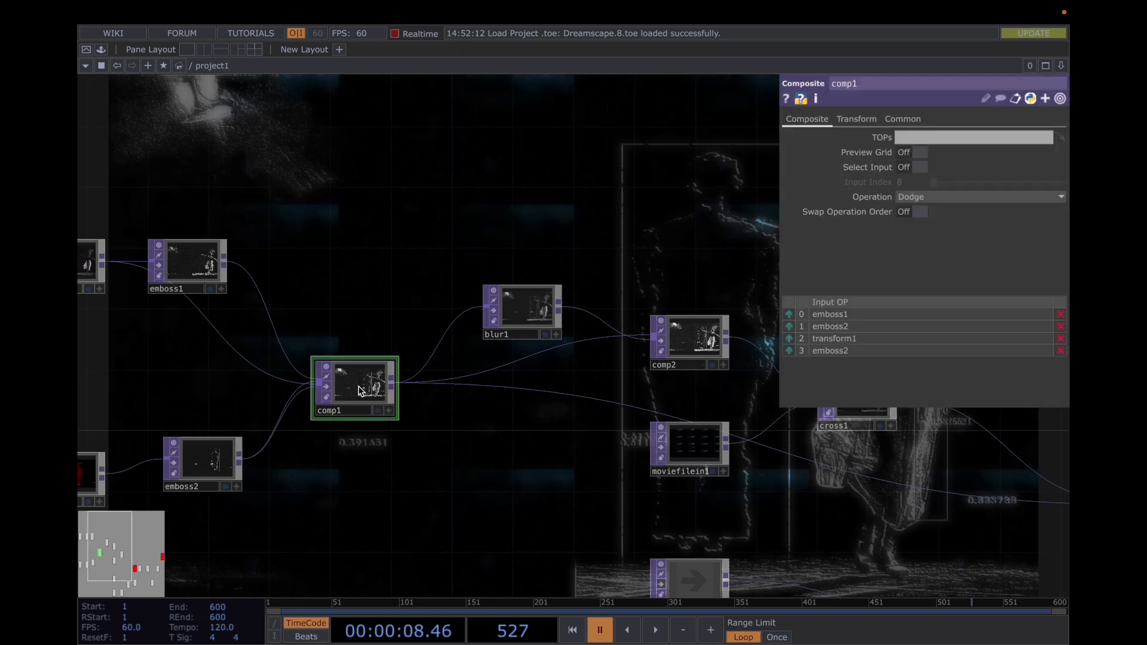
pyautogui.click(923, 196)
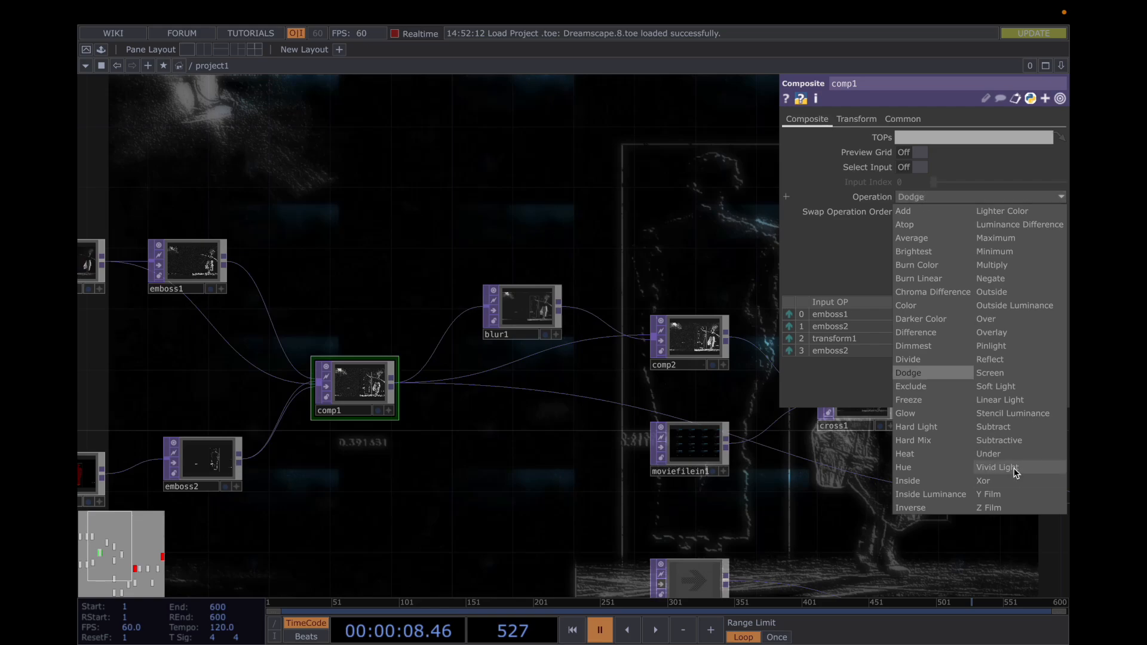
pyautogui.click(537, 238)
# Play the timeline to preview the composite, pause it, and hide comp1's parameters
pyautogui.press('space')
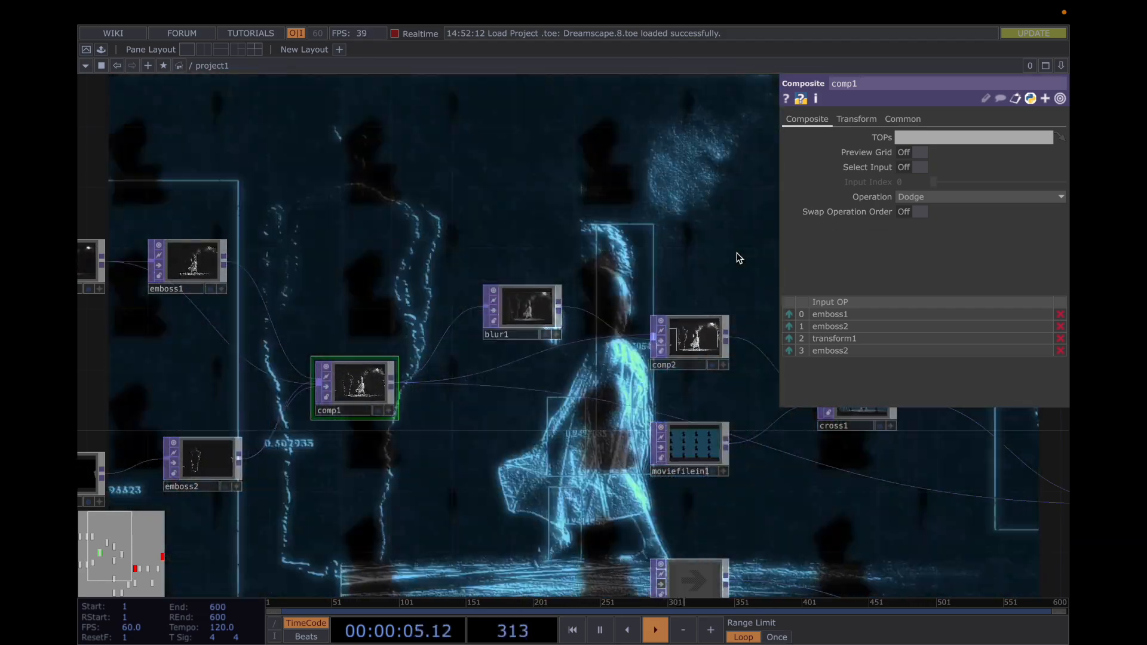
pyautogui.moveTo(737, 256)
pyautogui.mouseDown()
pyautogui.moveTo(622, 288)
pyautogui.moveTo(719, 256)
pyautogui.mouseUp()
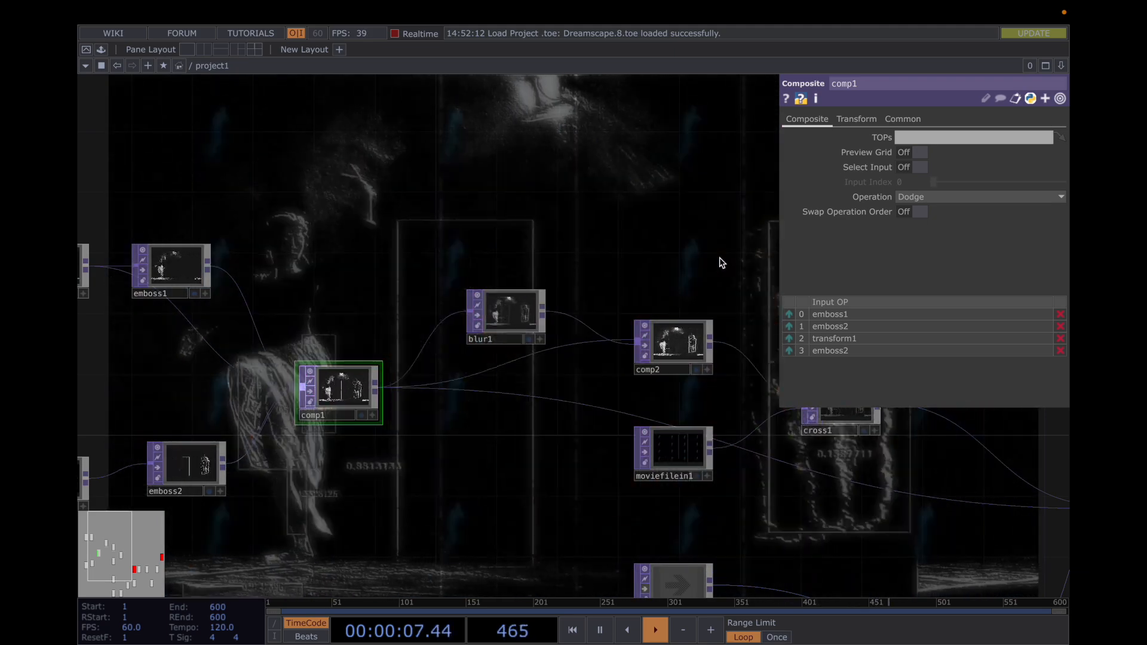
pyautogui.press('space')
pyautogui.press('p')
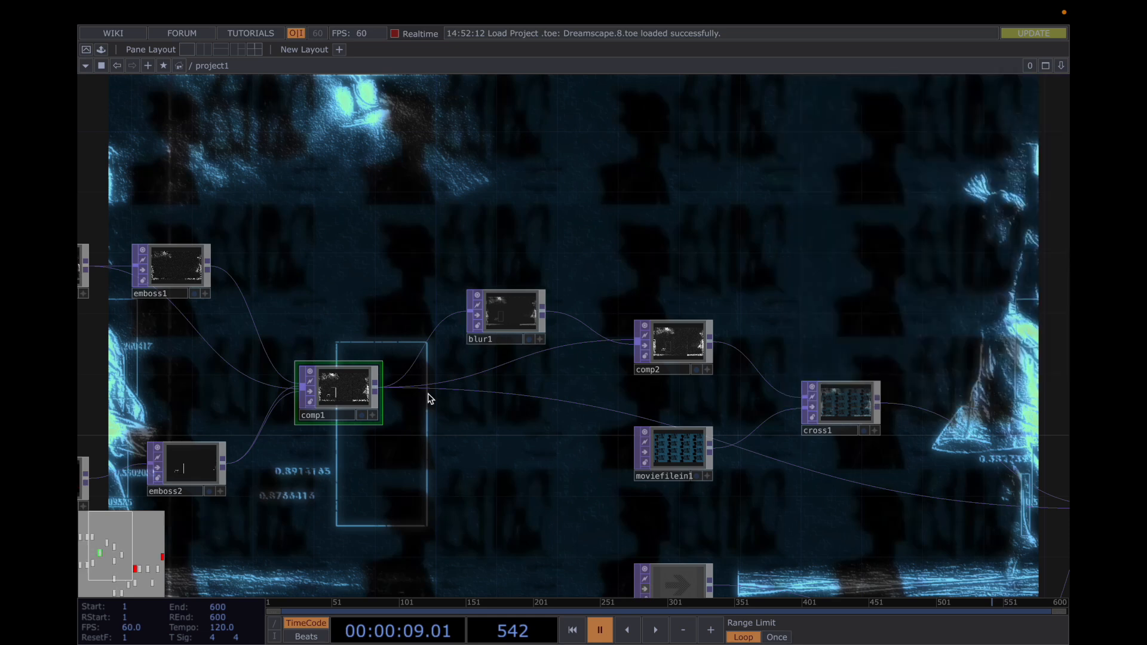
# Review blur1's parameters and comp2's list of blend operations, keeping Maximum, and hide the parameters
pyautogui.click(501, 317)
pyautogui.press('p')
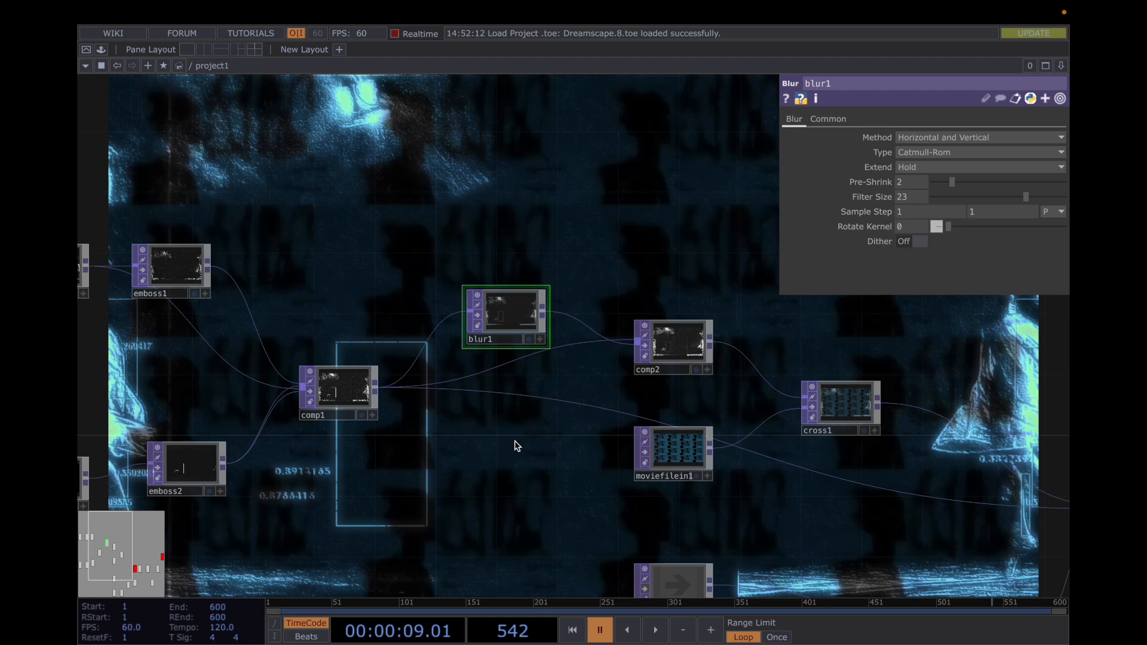
pyautogui.click(687, 341)
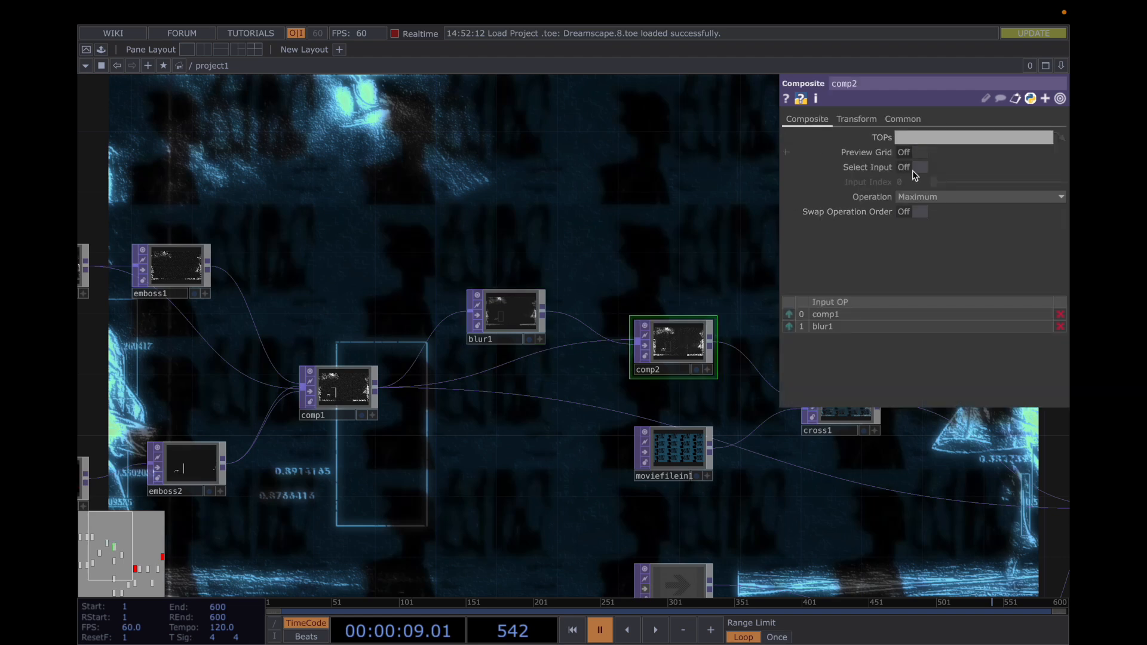
pyautogui.click(922, 196)
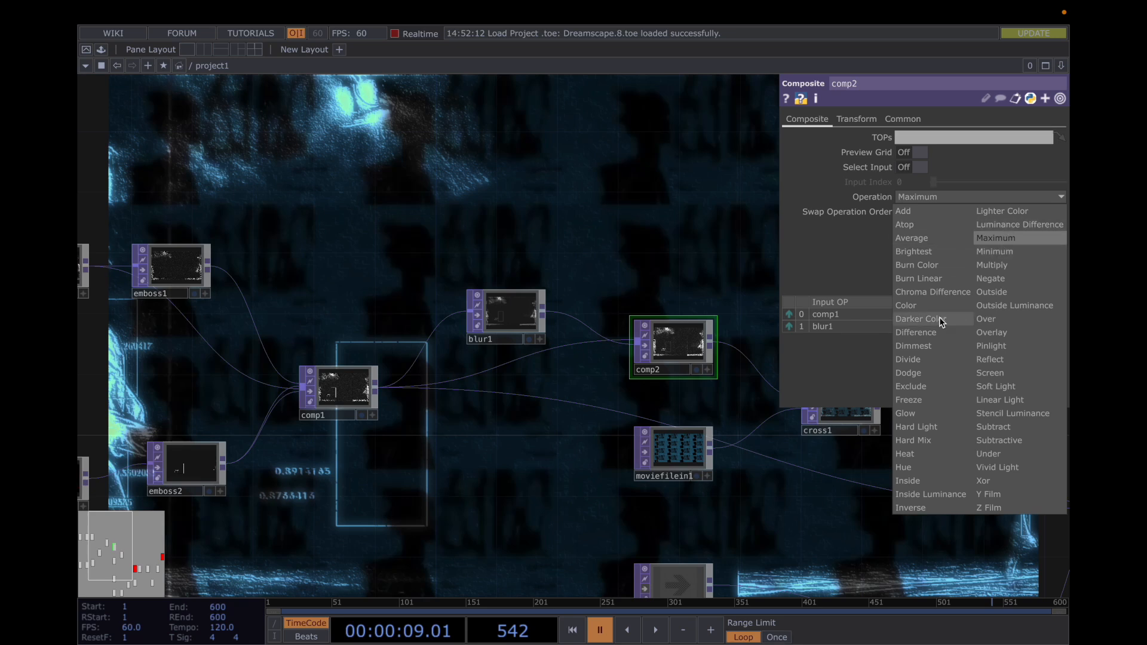
pyautogui.click(686, 241)
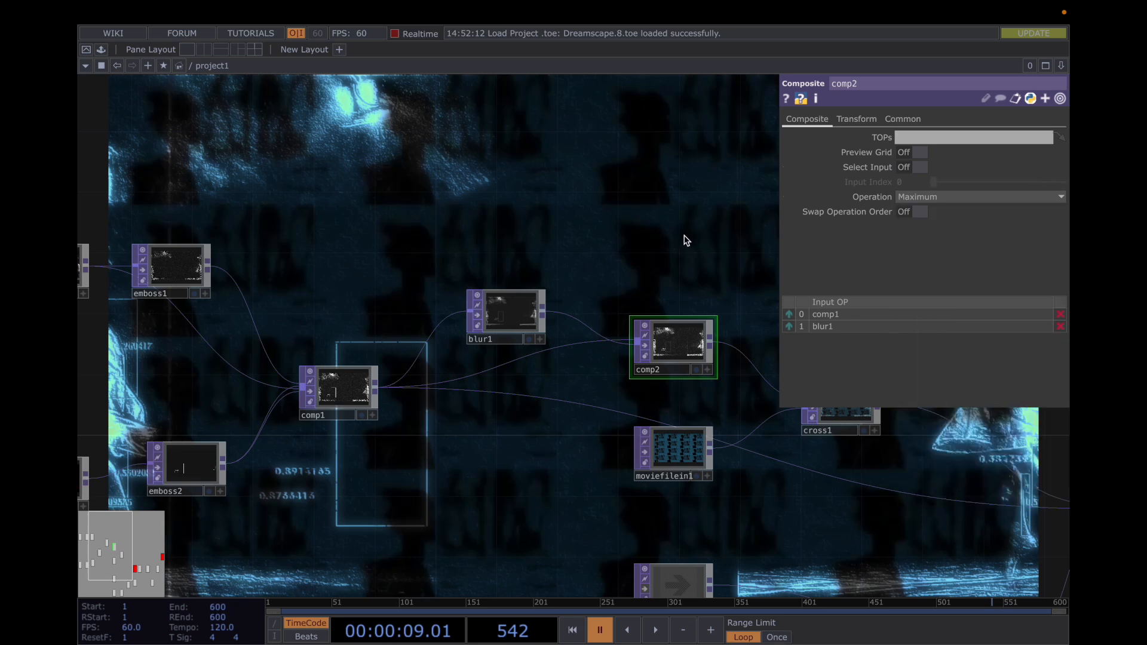
pyautogui.moveTo(686, 240); pyautogui.dragTo(561, 115)
pyautogui.press('p')
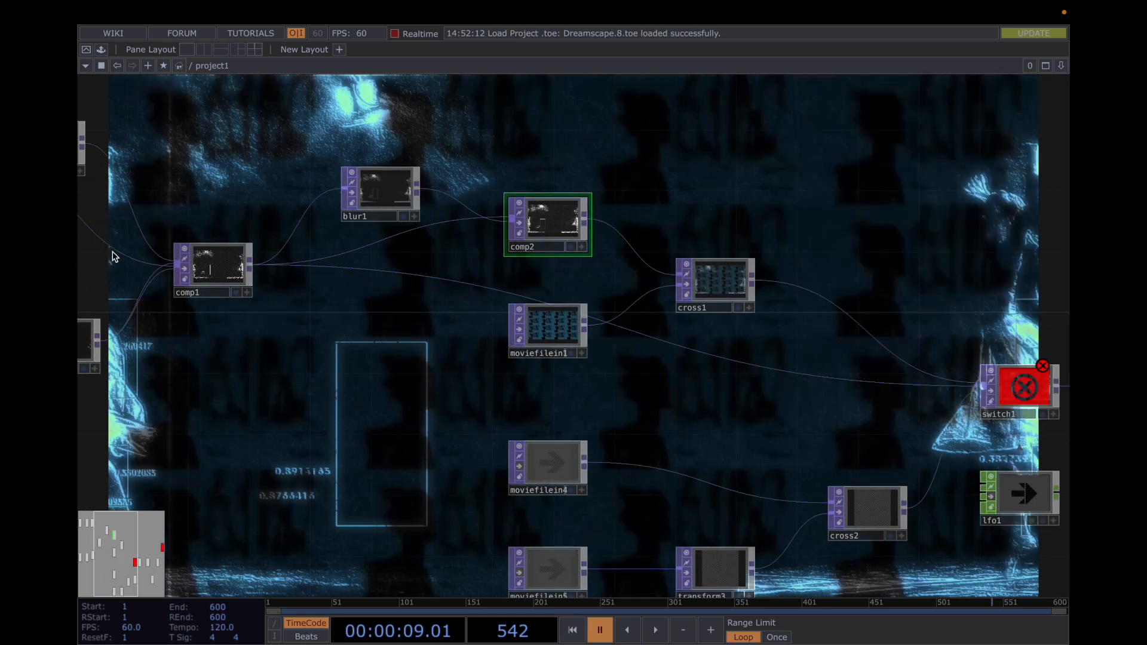
# Trace the chain from comp1 through blur1 and comp2, and show cross1's parameters
pyautogui.click(209, 272)
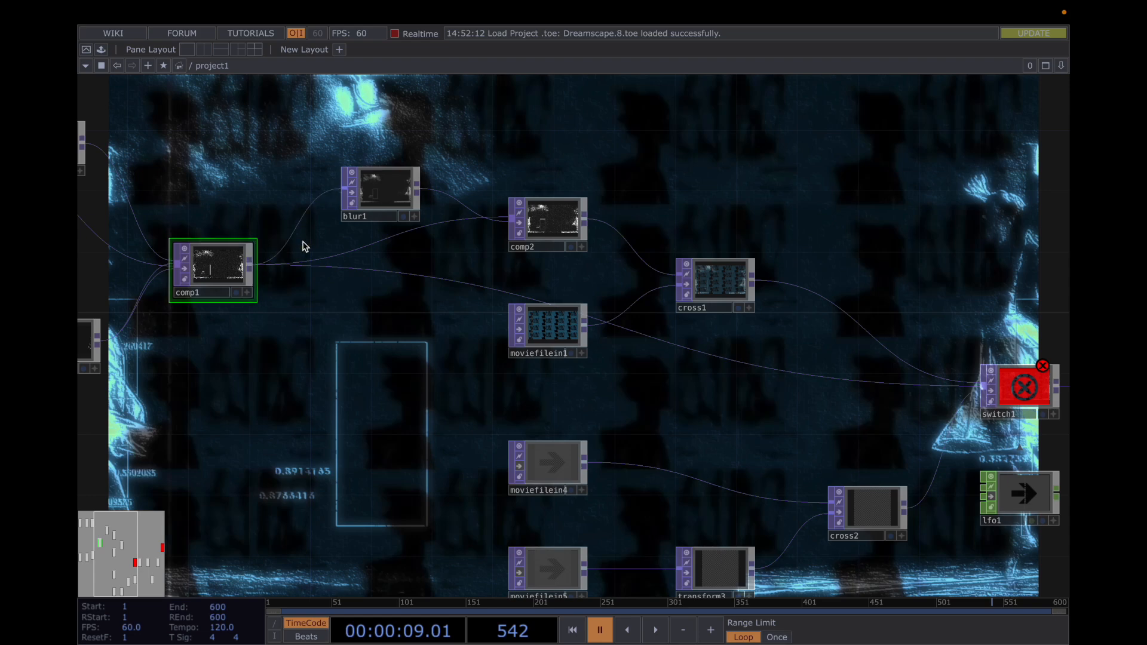
pyautogui.moveTo(564, 279); pyautogui.dragTo(564, 399)
pyautogui.click(407, 320)
pyautogui.click(578, 357)
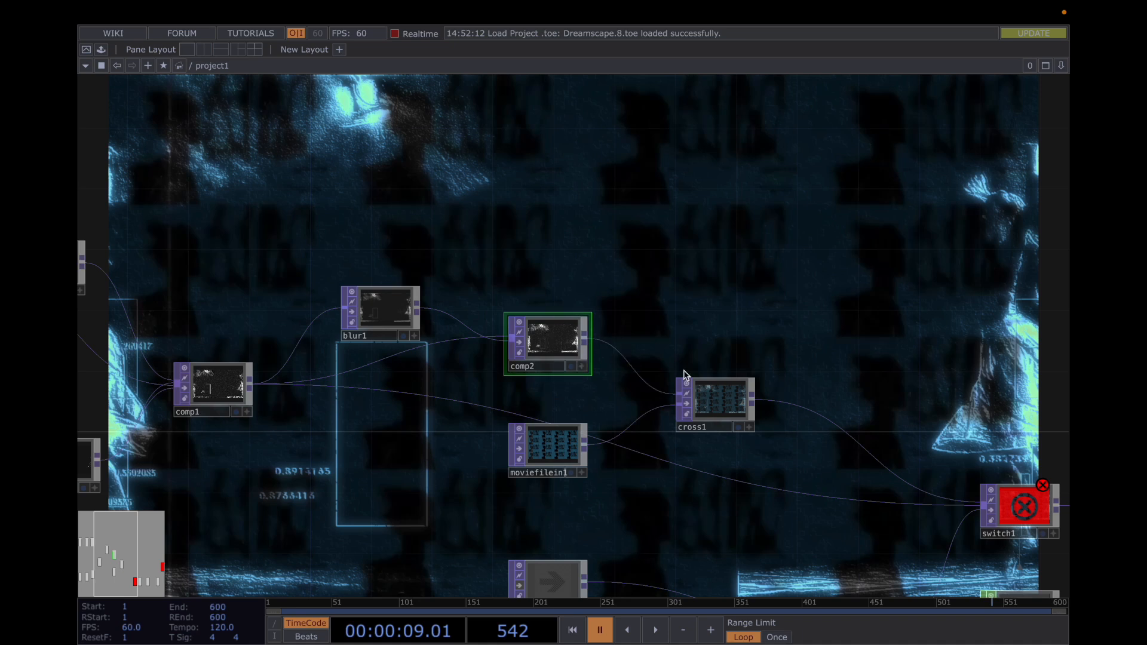
pyautogui.click(719, 402)
pyautogui.press('p')
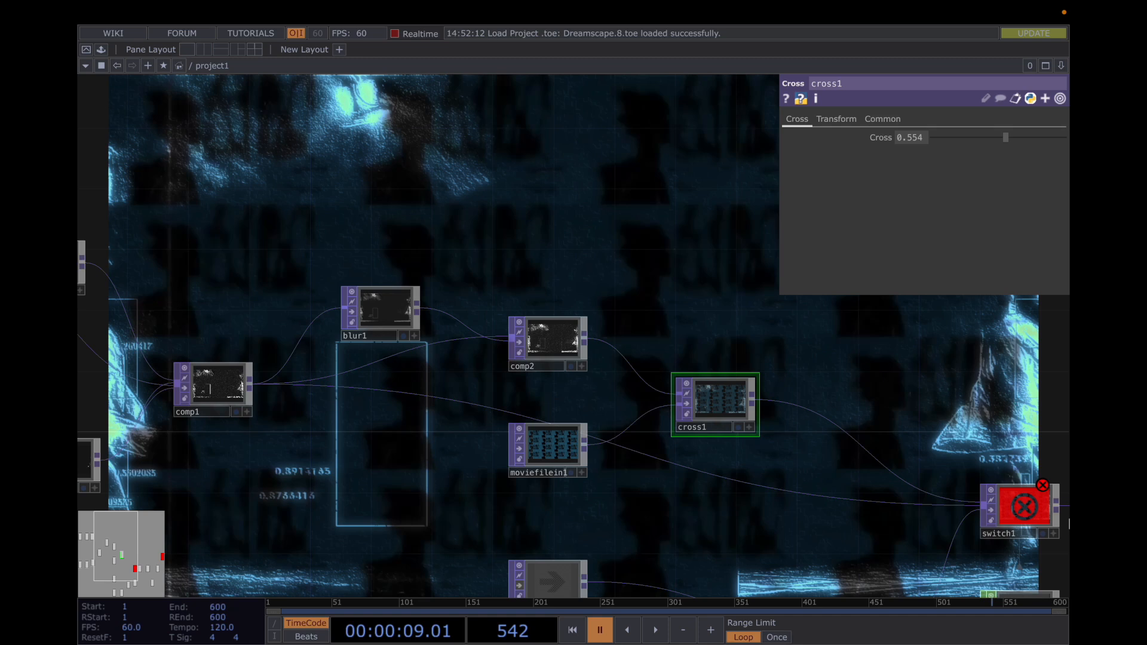
# Rearrange moviefilein1 and comp2 so they are stacked closely, with comp2 above moviefilein1, ahead of cross1
pyautogui.moveTo(559, 452); pyautogui.dragTo(602, 401)
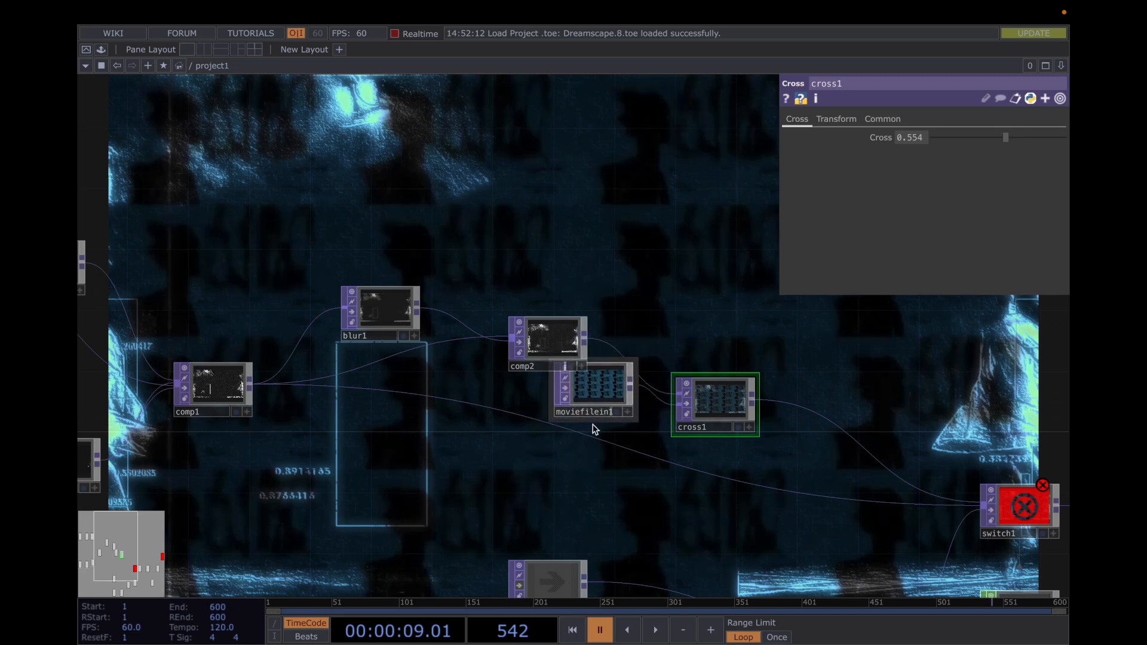
pyautogui.moveTo(582, 450); pyautogui.dragTo(557, 465)
pyautogui.moveTo(531, 374); pyautogui.dragTo(566, 332)
pyautogui.moveTo(532, 471); pyautogui.dragTo(552, 420)
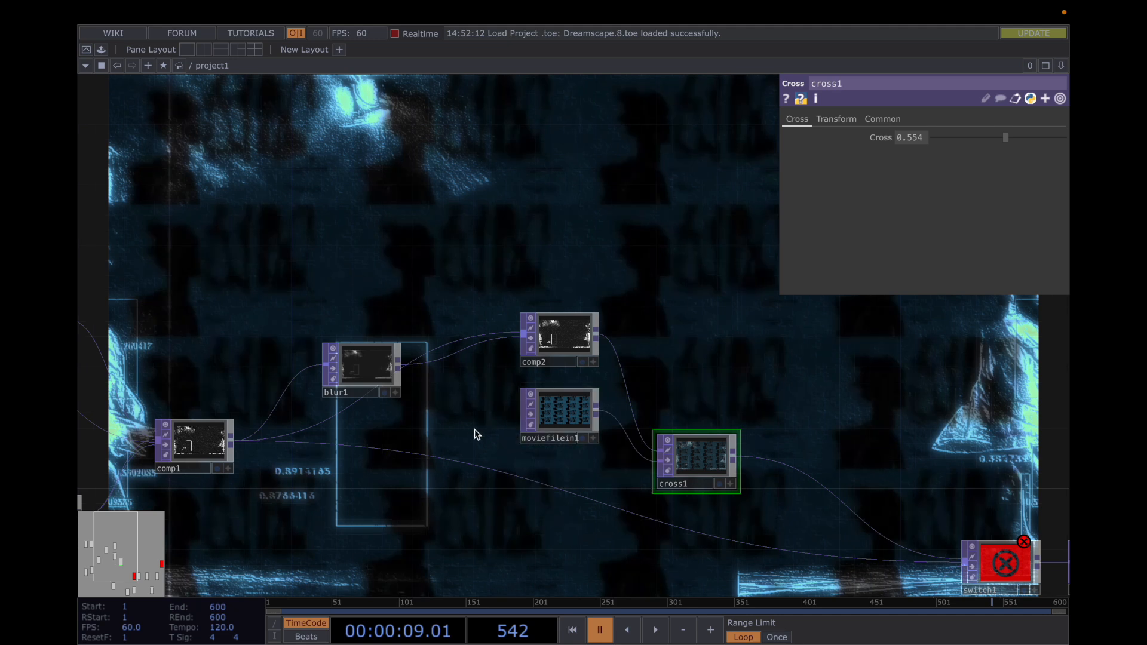
# Inspect comp2, moviefilein1 and cross1 in turn, finishing on cross1's parameters
pyautogui.click(569, 353)
pyautogui.click(688, 465)
pyautogui.click(578, 426)
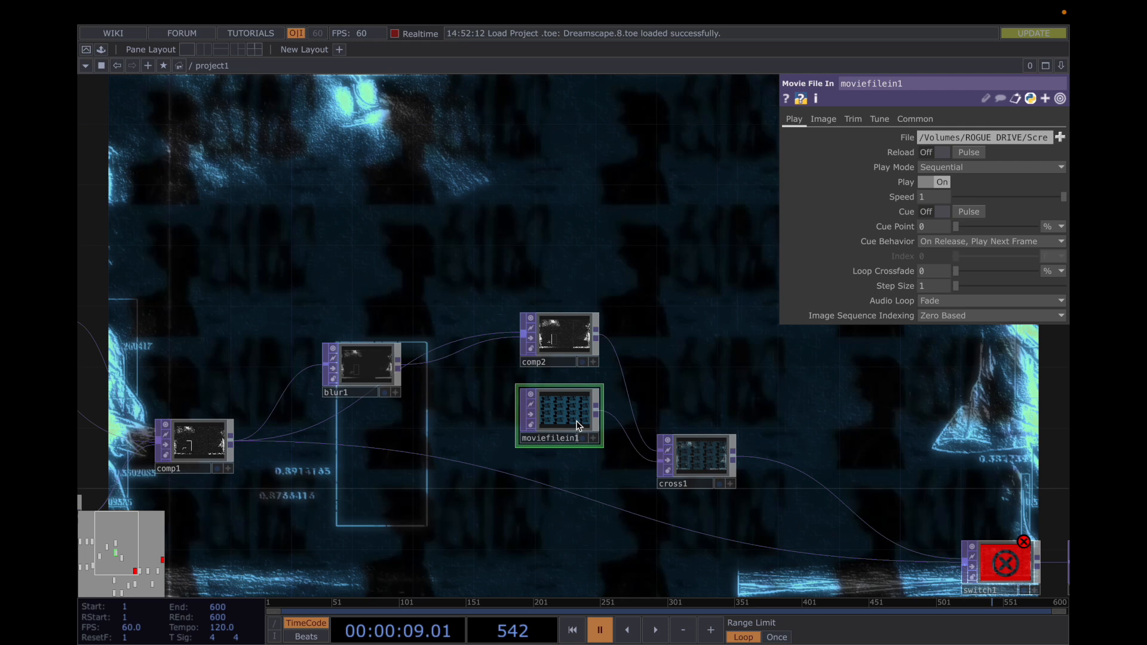
pyautogui.click(693, 471)
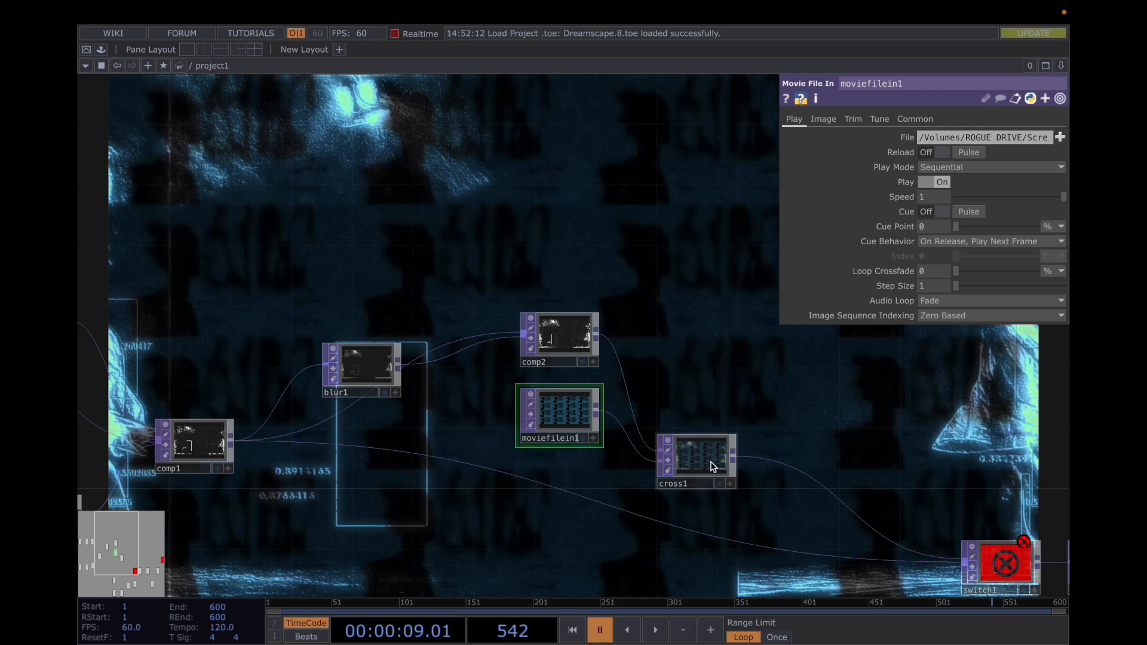
# Follow the network on to switch1 and review its Index expression and list of inputs
pyautogui.moveTo(737, 358); pyautogui.dragTo(743, 267)
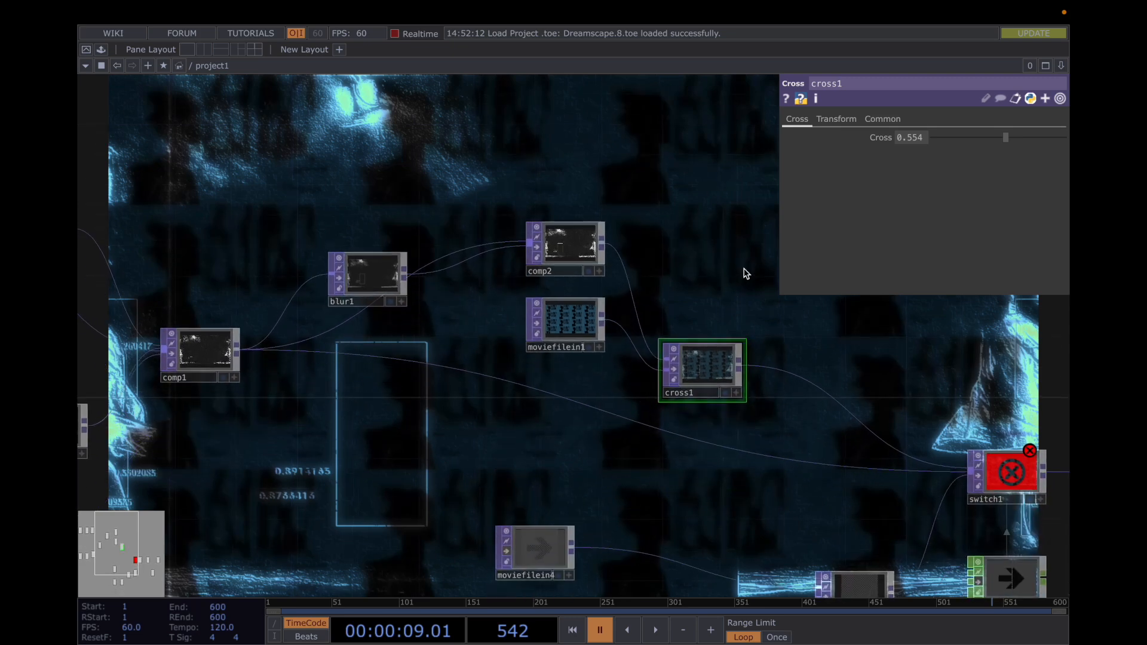
pyautogui.moveTo(900, 414); pyautogui.dragTo(719, 341)
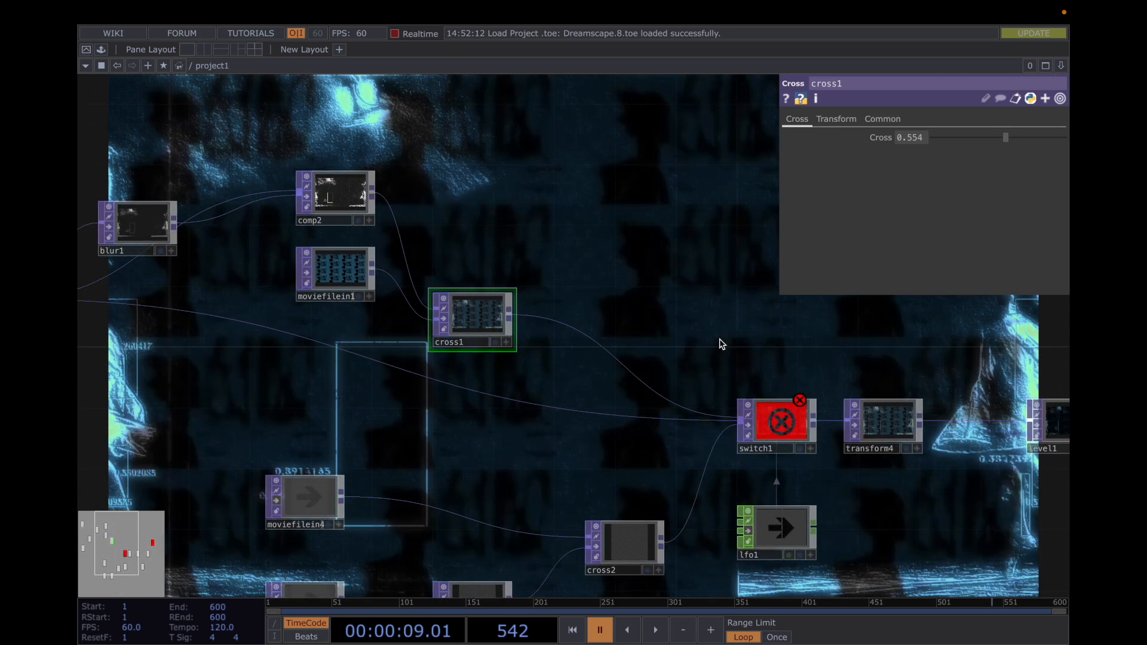
pyautogui.click(788, 436)
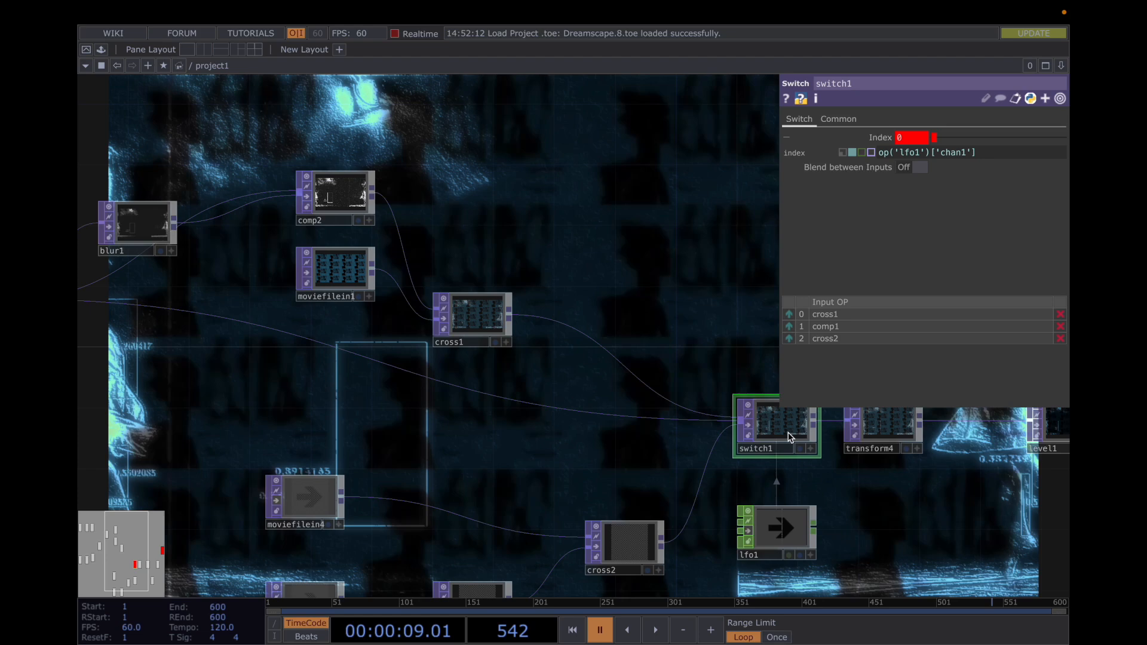
pyautogui.moveTo(402, 438); pyautogui.dragTo(626, 474)
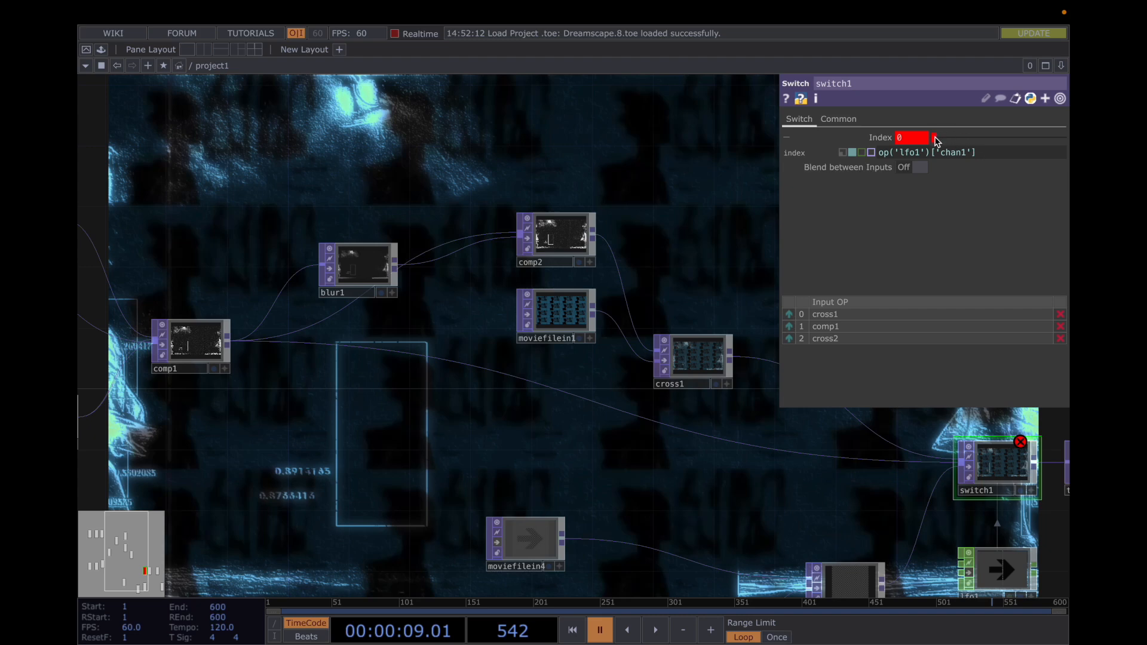
# Try overriding switch1's Index with a constant 0, undo it to restore the lfo1 expression, and hide the parameters
pyautogui.moveTo(936, 138)
pyautogui.mouseDown()
pyautogui.moveTo(967, 137)
pyautogui.moveTo(935, 142)
pyautogui.mouseUp()
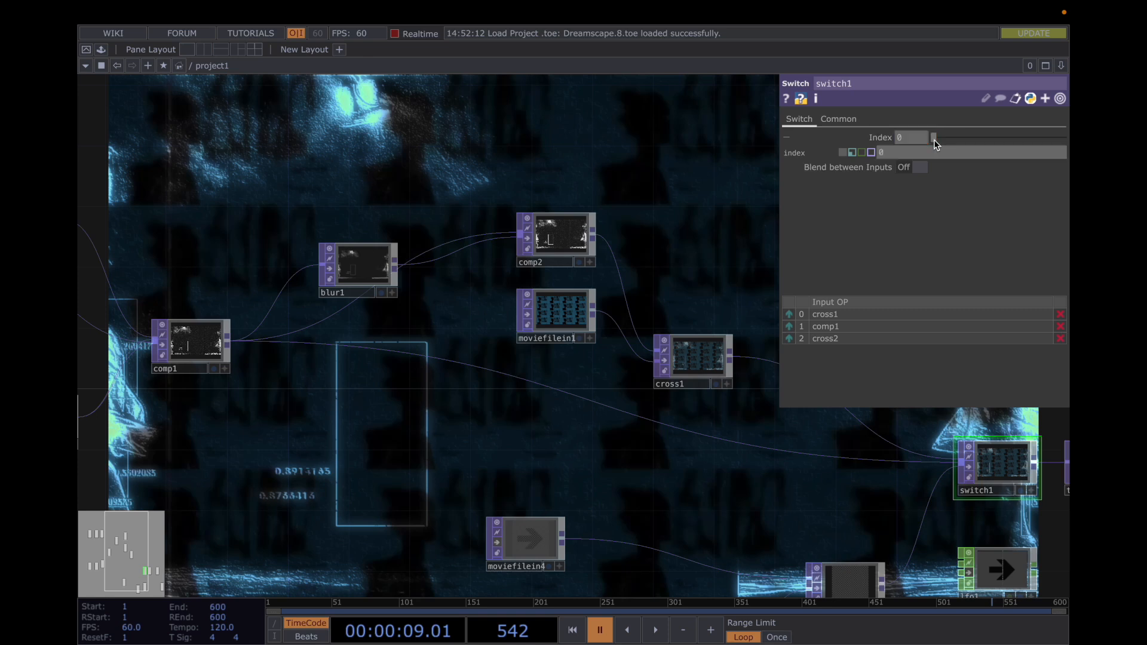
pyautogui.press('super+z')
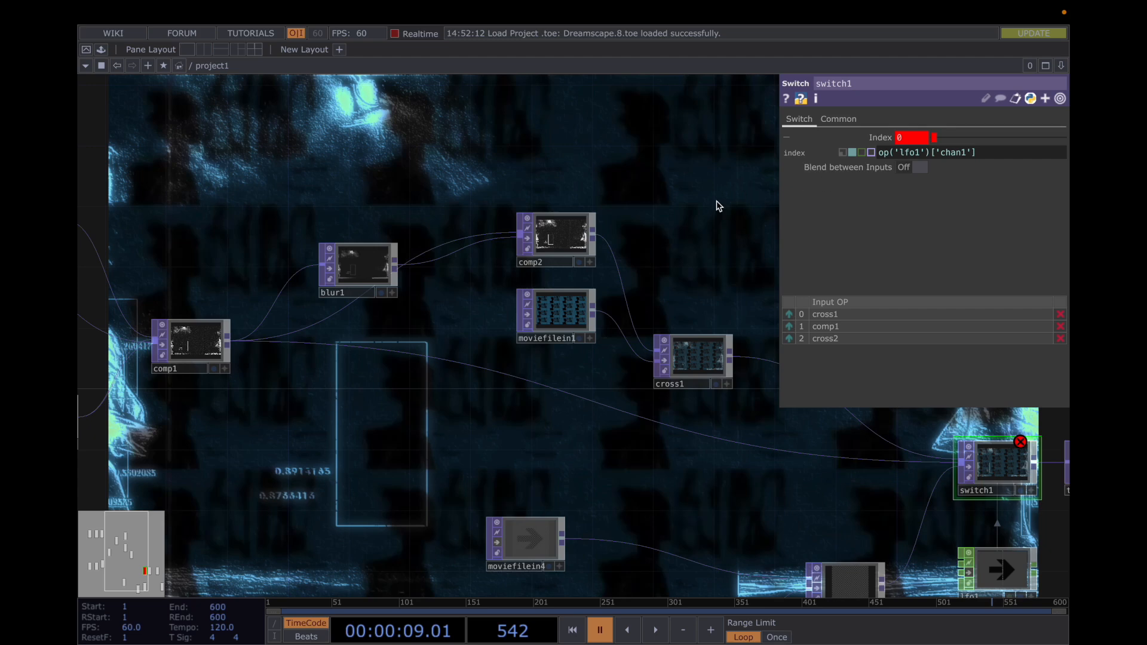
pyautogui.press('p')
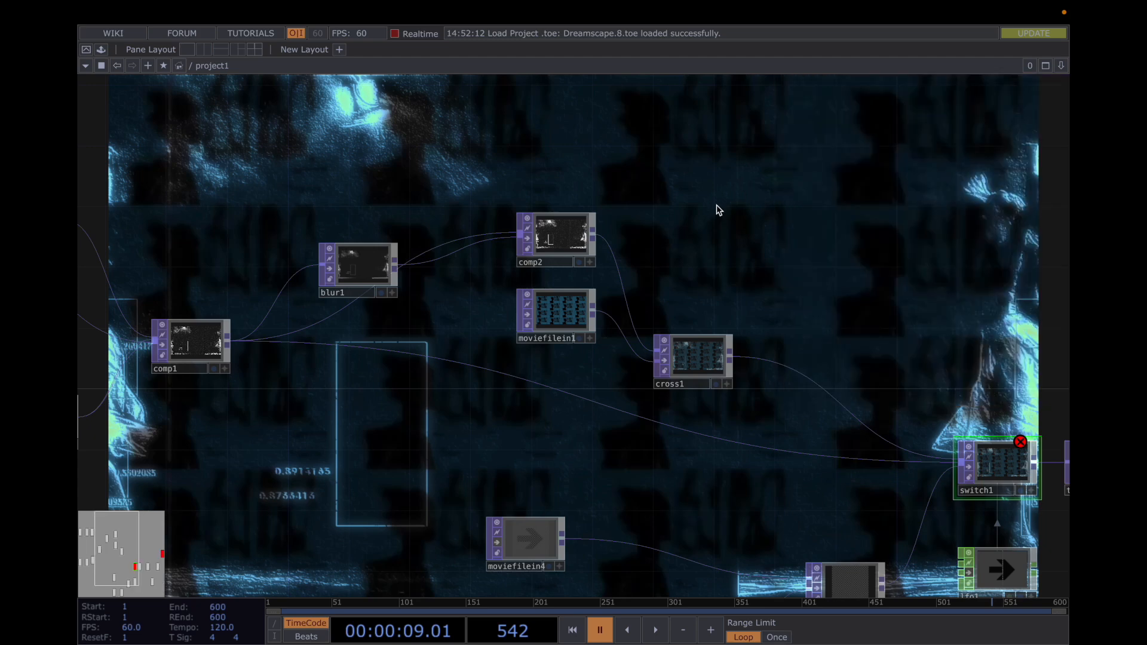
# Examine the branches feeding switch1, and play the timeline briefly to preview the result before pausing it
pyautogui.moveTo(770, 318); pyautogui.dragTo(726, 251)
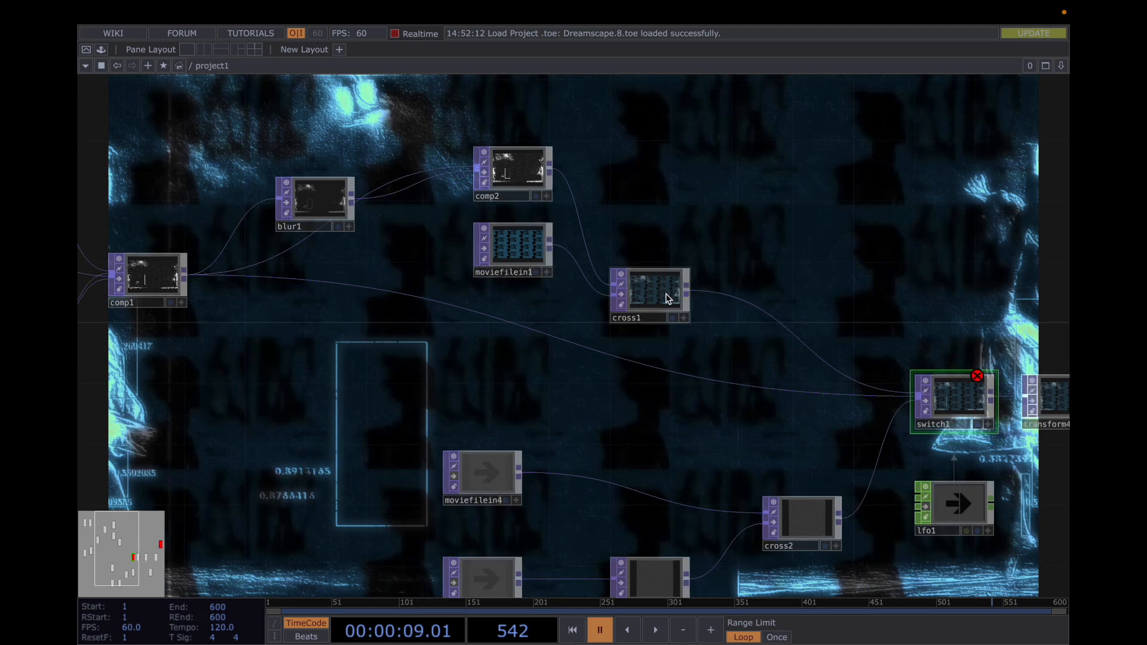
pyautogui.moveTo(747, 257); pyautogui.dragTo(678, 229)
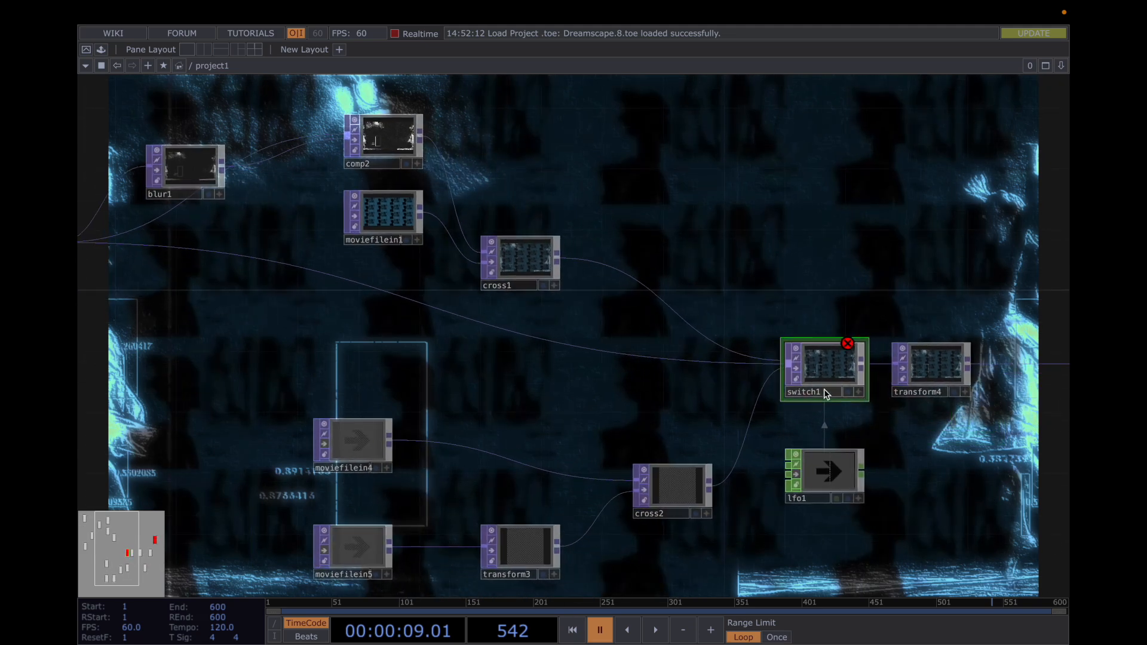
pyautogui.moveTo(610, 409); pyautogui.dragTo(697, 395)
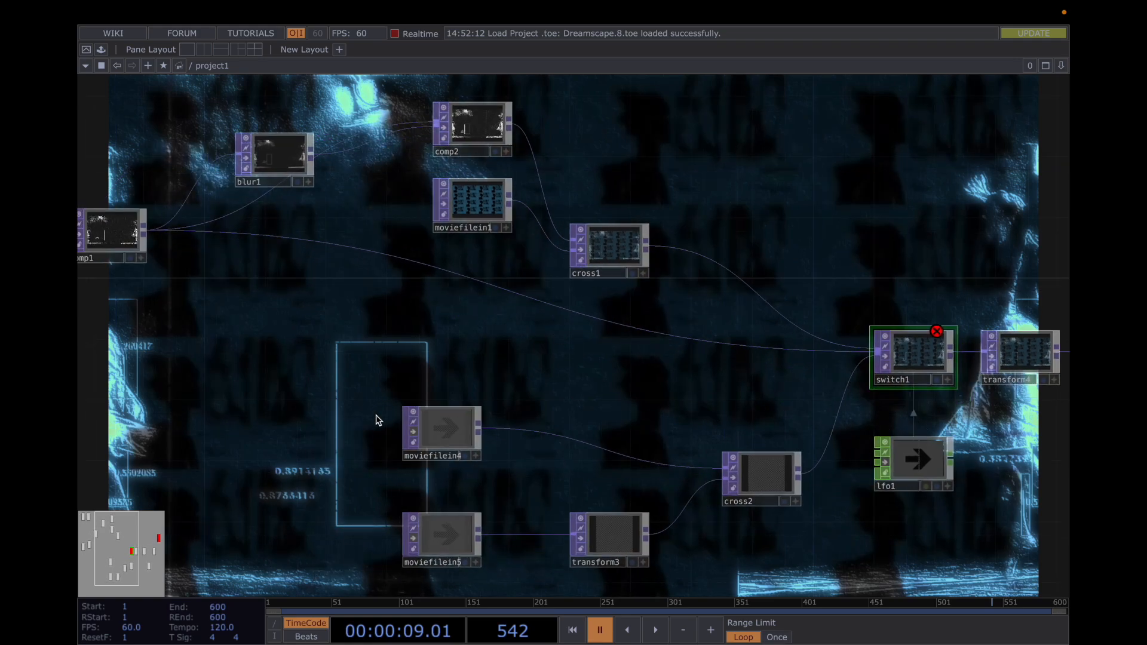
pyautogui.press('space')
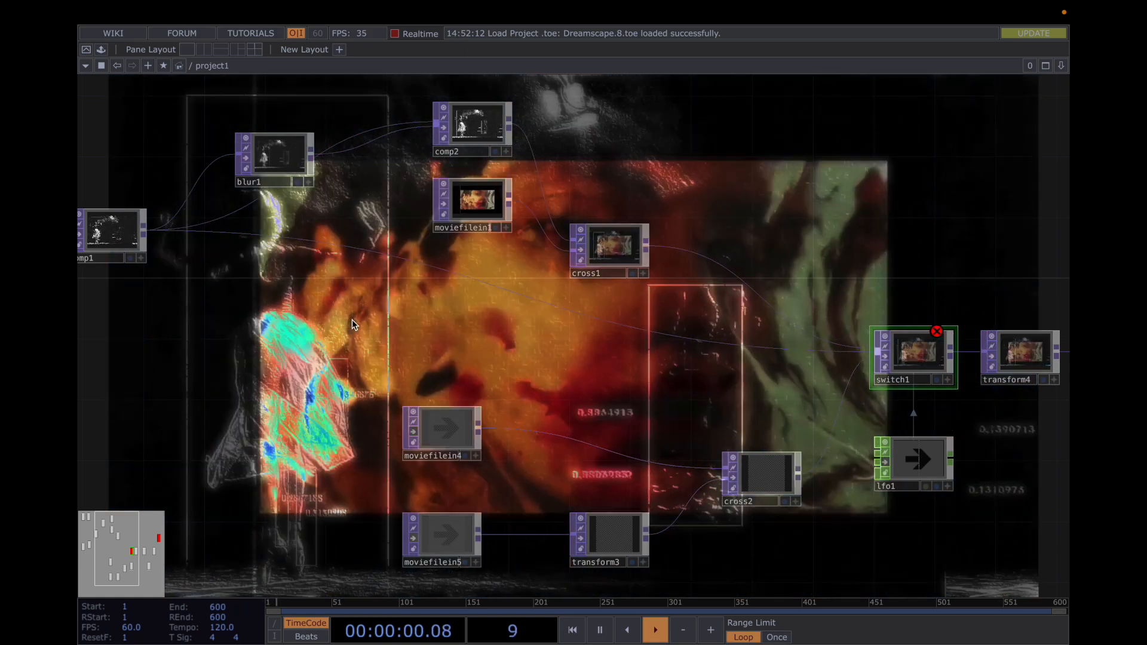
pyautogui.press('space')
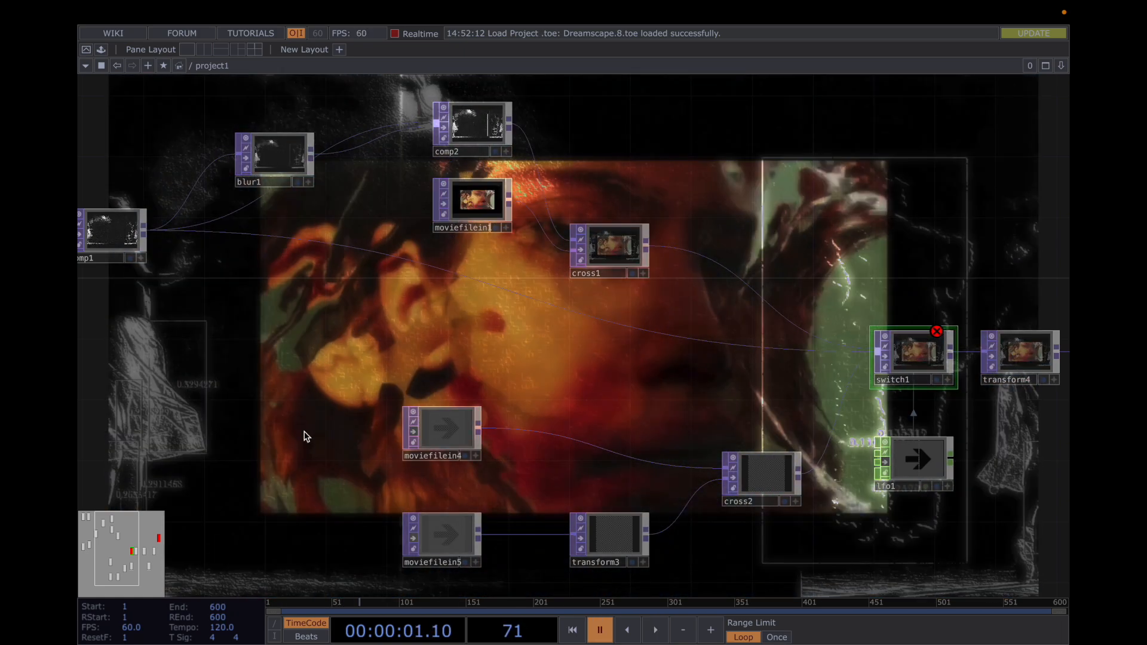
# Examine the branch from moviefilein4 and moviefilein5 through transform3 and cross2 into switch1
pyautogui.moveTo(275, 378); pyautogui.dragTo(625, 460)
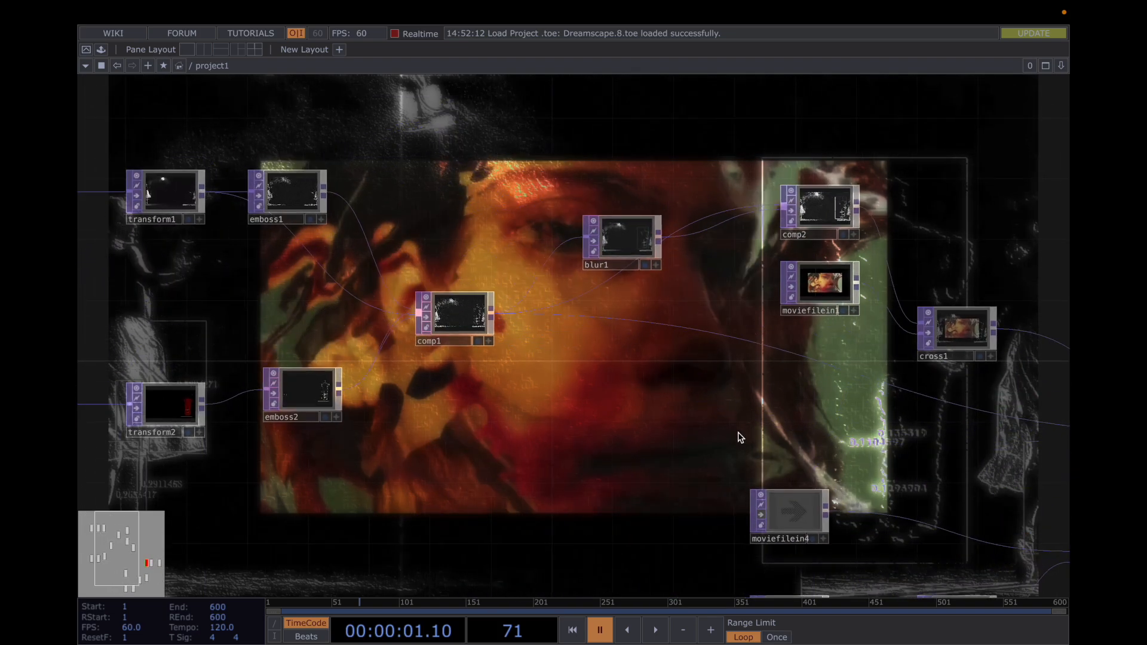
pyautogui.moveTo(787, 475); pyautogui.dragTo(574, 284)
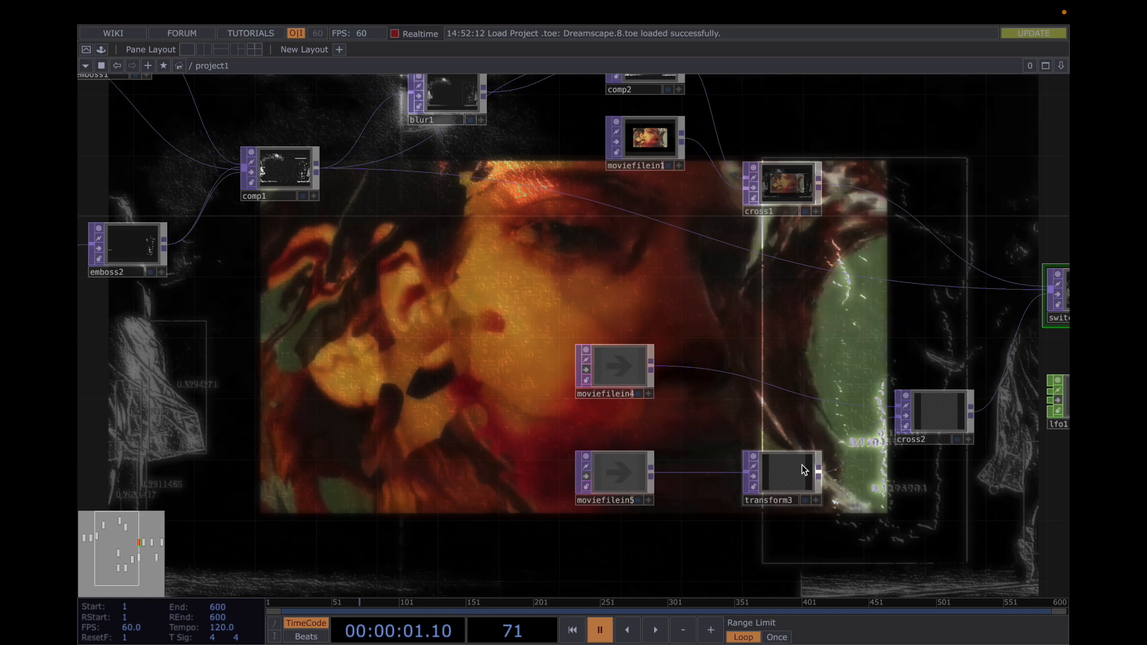
pyautogui.moveTo(709, 321); pyautogui.dragTo(561, 315)
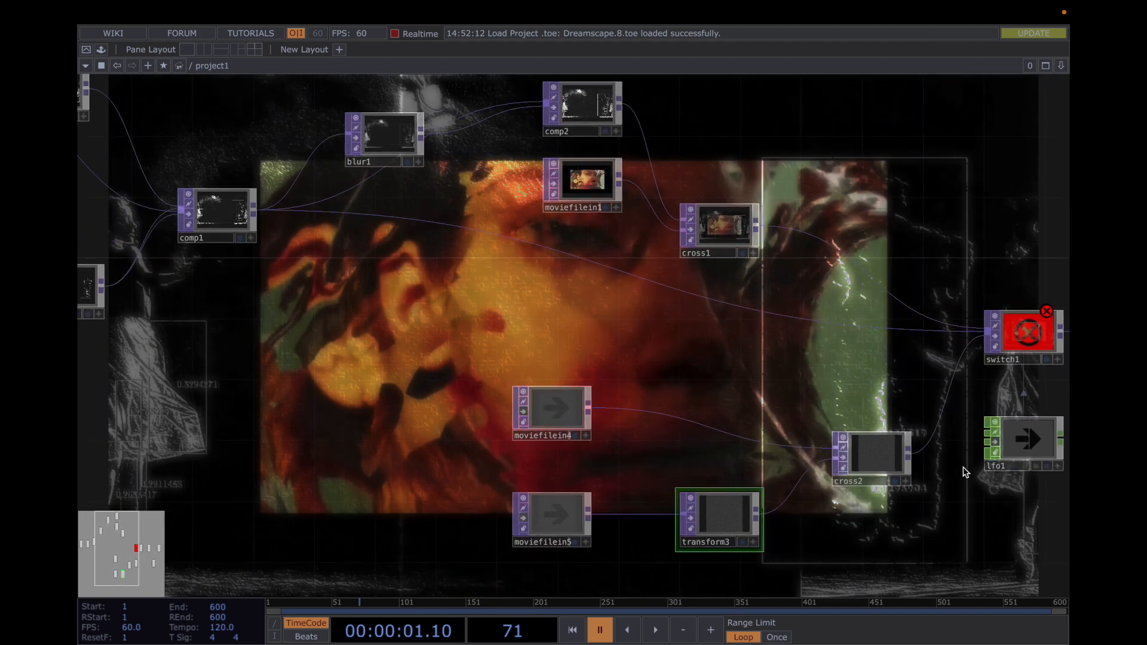
pyautogui.moveTo(888, 386); pyautogui.dragTo(720, 349)
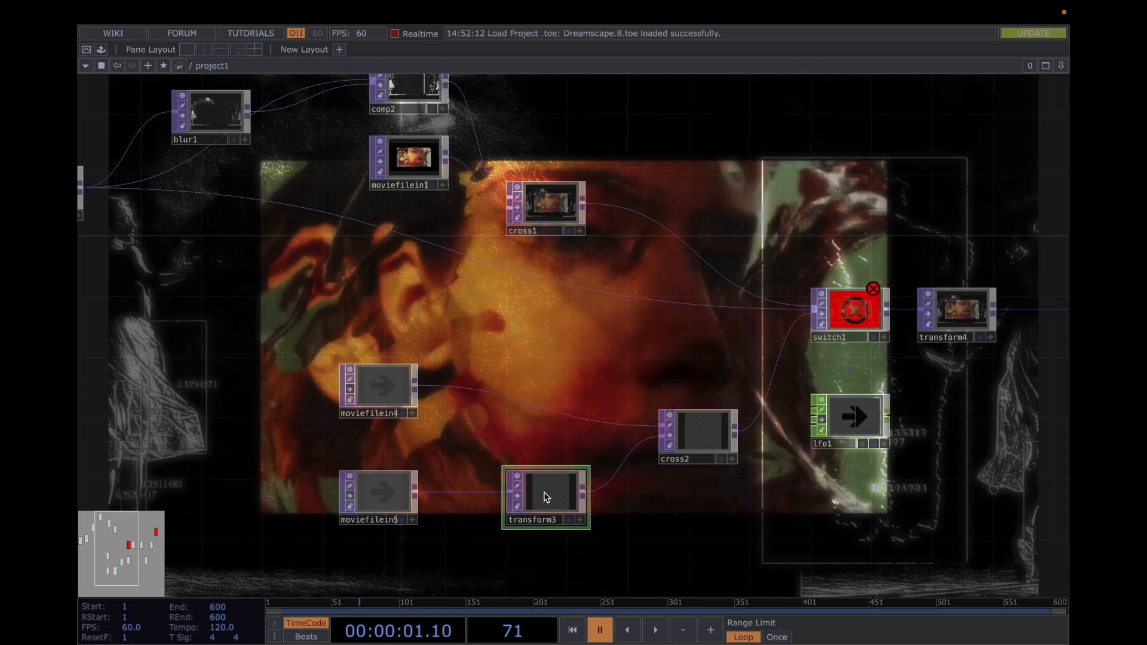
# Select switch1 beside transform4, and briefly show and hide its parameters
pyautogui.moveTo(657, 362); pyautogui.dragTo(473, 318)
pyautogui.click(689, 405)
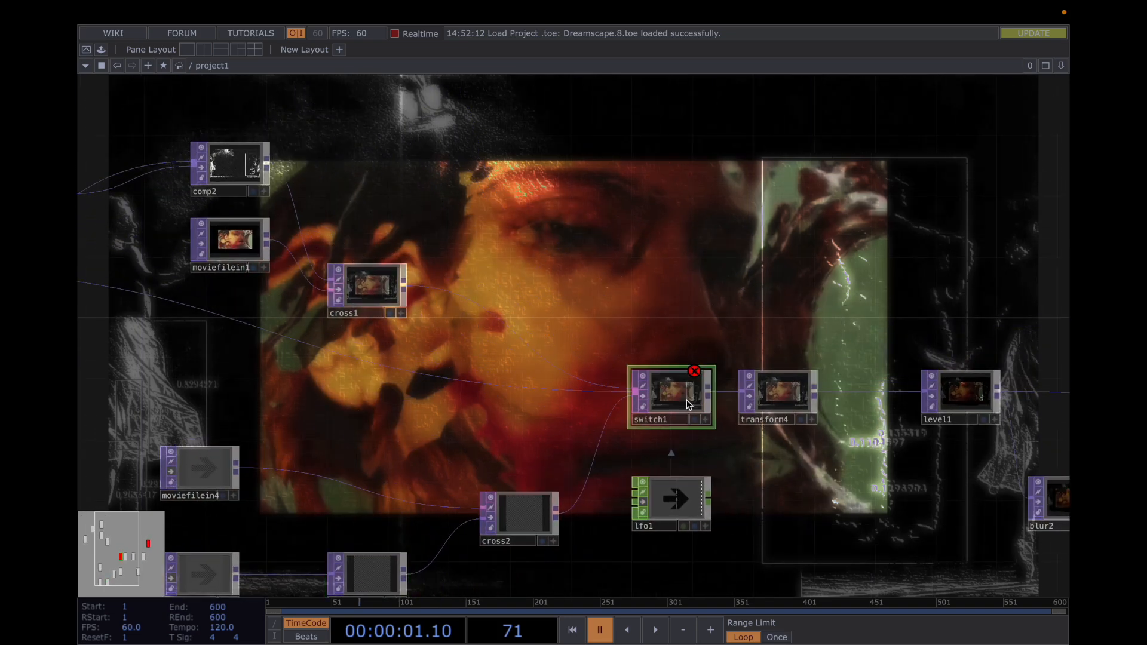
pyautogui.press('p')
pyautogui.press('p')
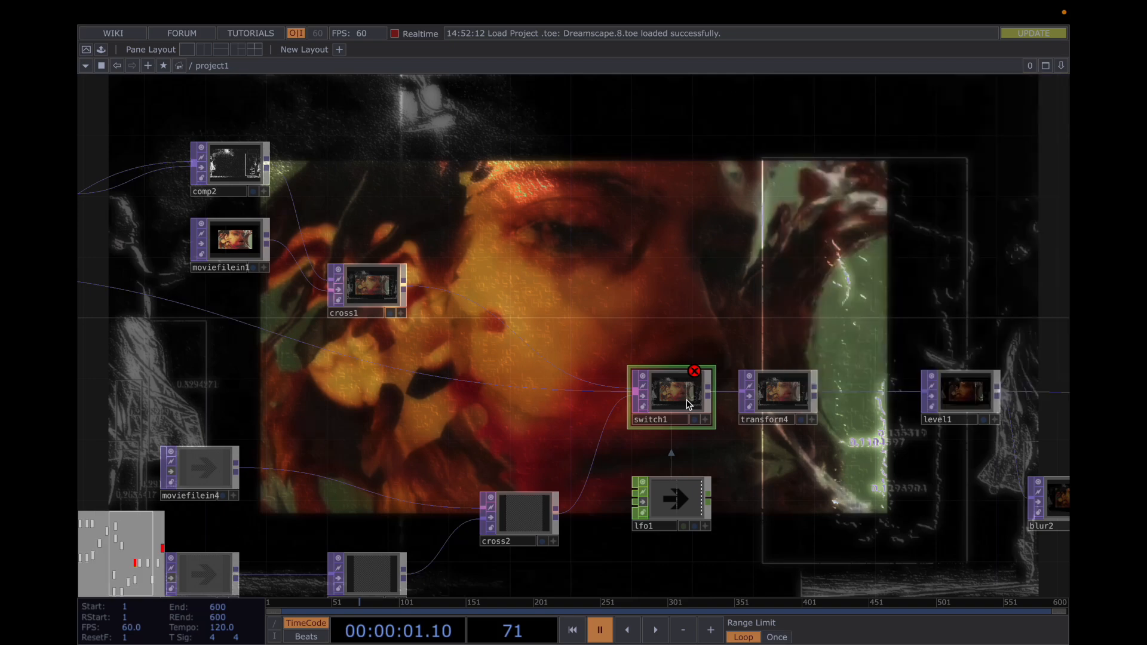
# Review transform4's Transform, Tile and Common parameters without changing them, and hide the parameters
pyautogui.moveTo(789, 318); pyautogui.dragTo(622, 323)
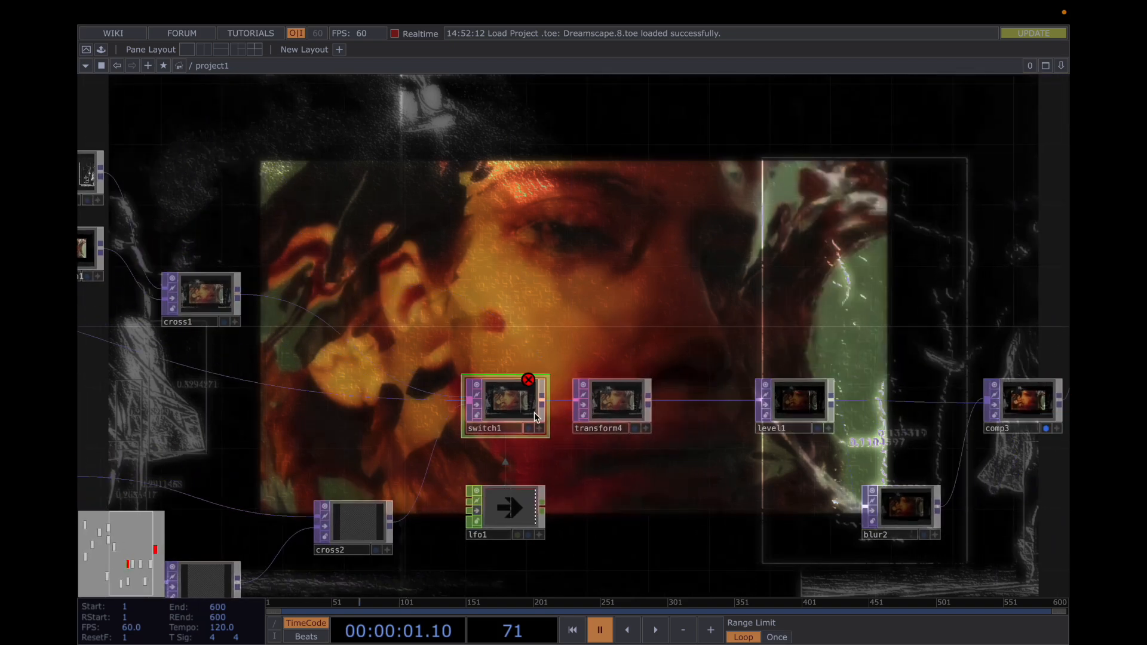
pyautogui.click(621, 399)
pyautogui.press('p')
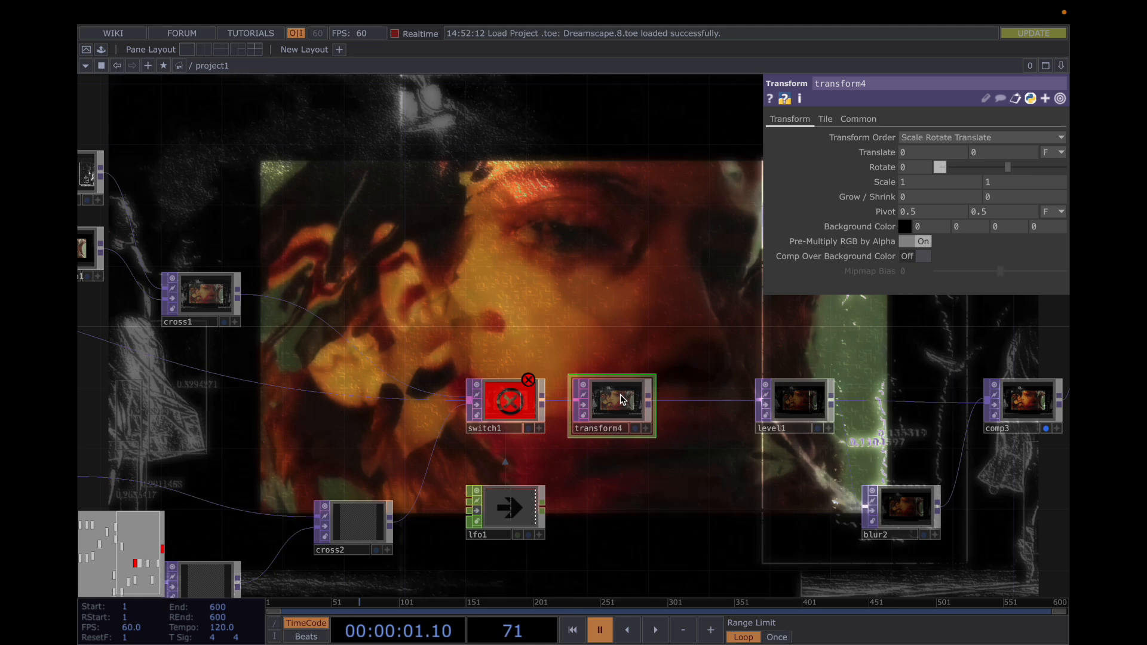
pyautogui.click(829, 119)
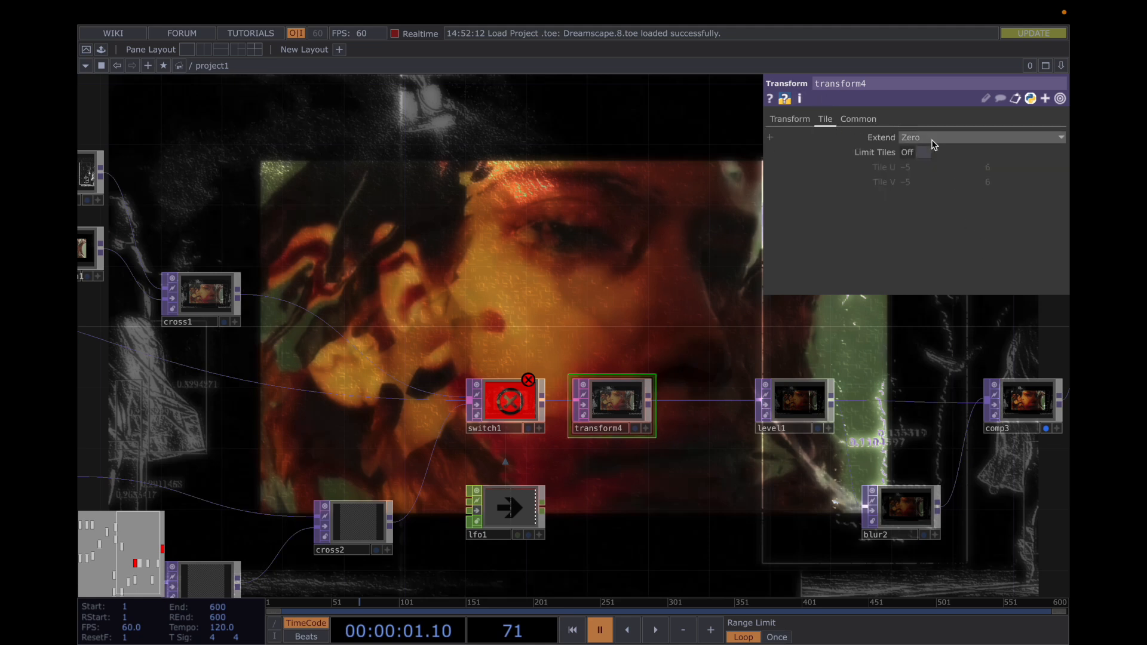
pyautogui.click(859, 119)
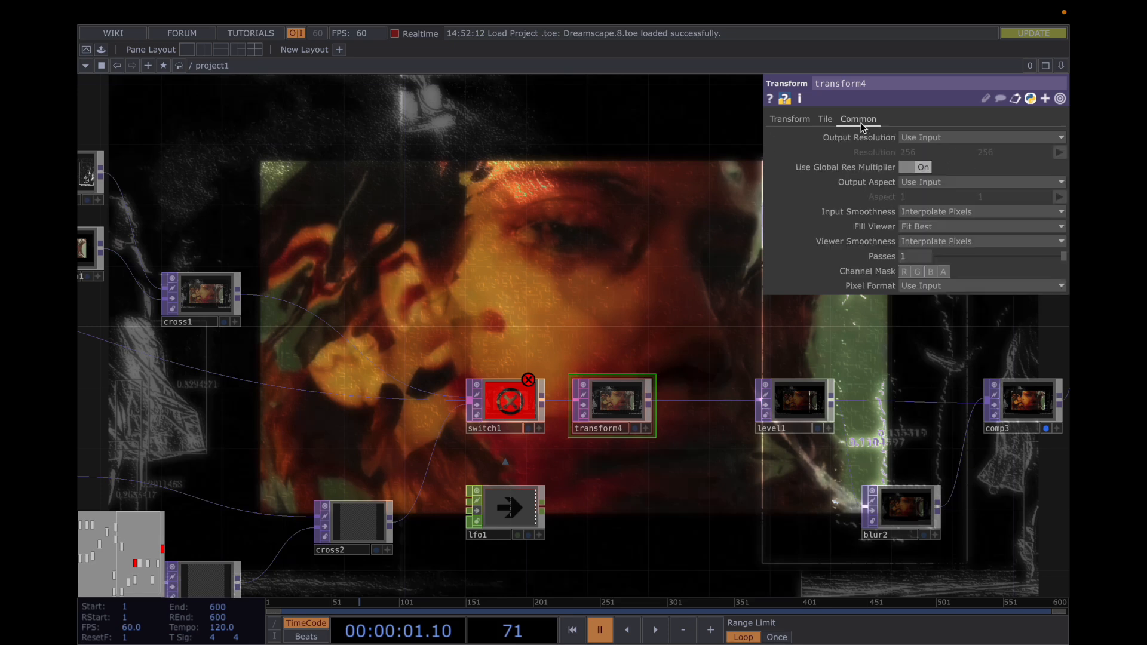
pyautogui.click(788, 121)
pyautogui.press('p')
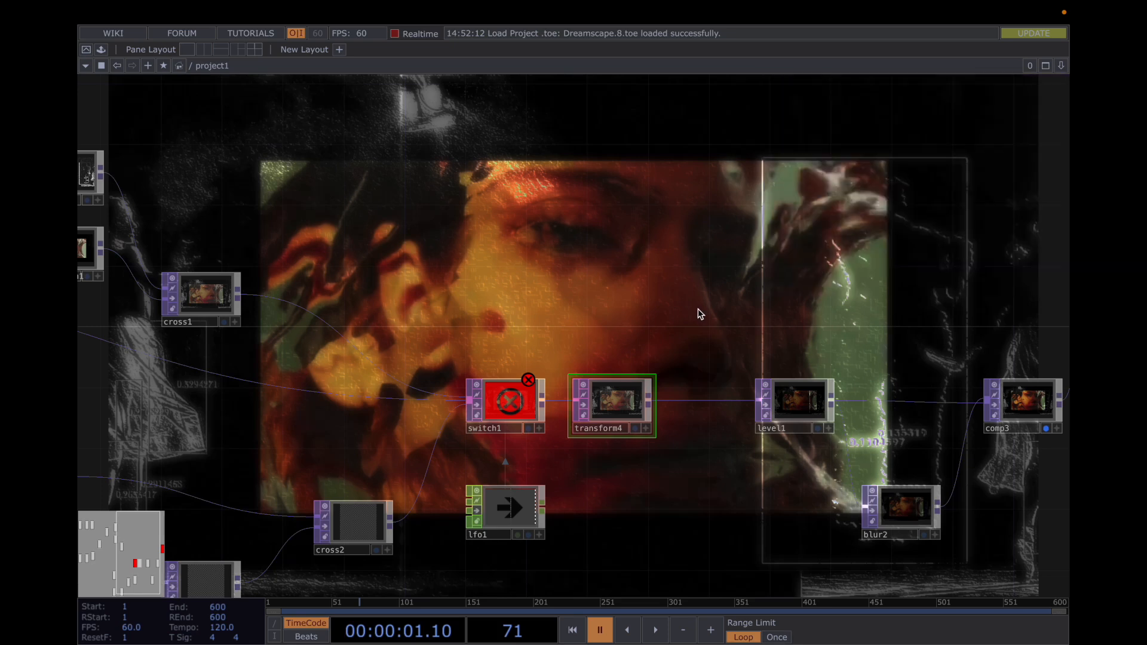
# Review level1's Pre parameters, playing the timeline briefly and pausing it to preview the level effect
pyautogui.moveTo(628, 313); pyautogui.dragTo(535, 305)
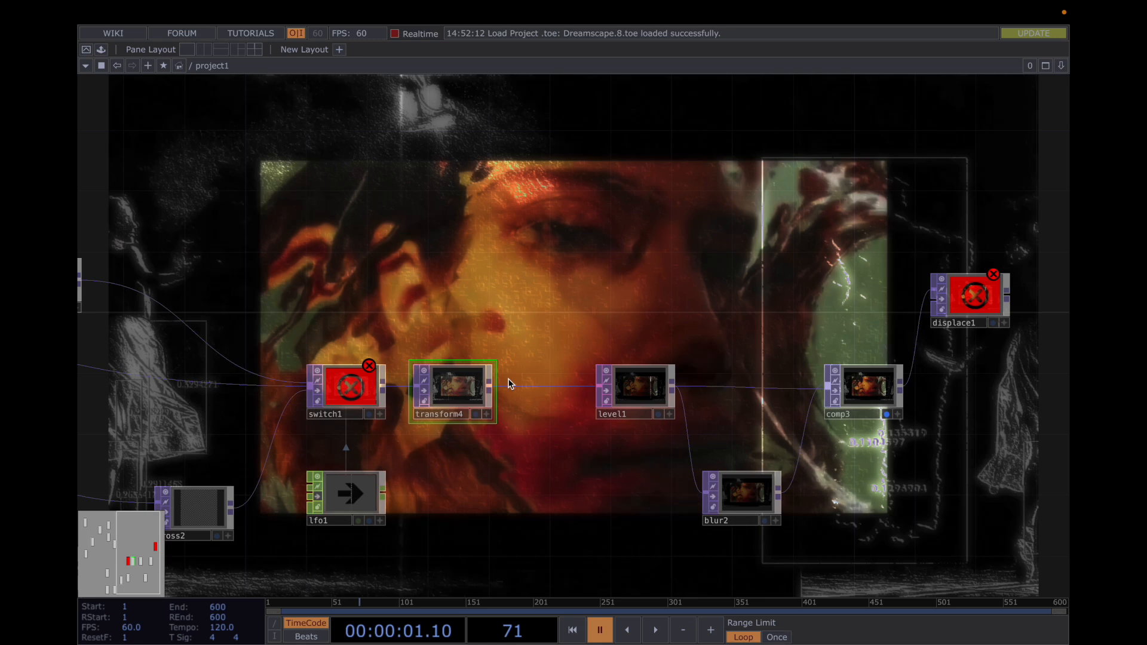
pyautogui.click(658, 400)
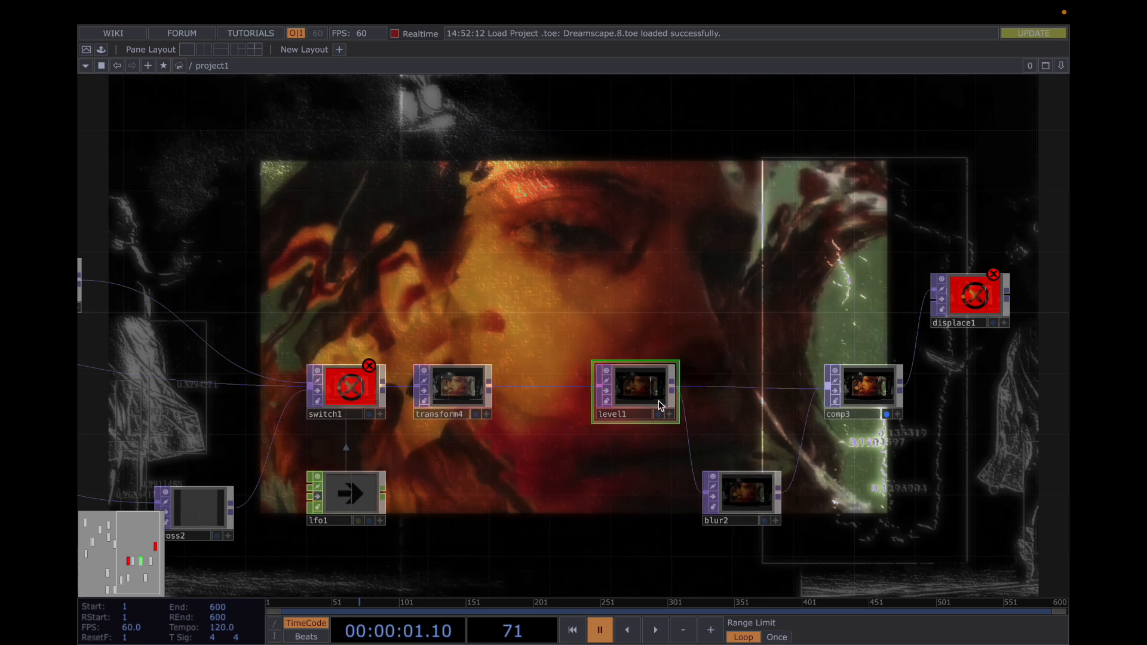
pyautogui.press('p')
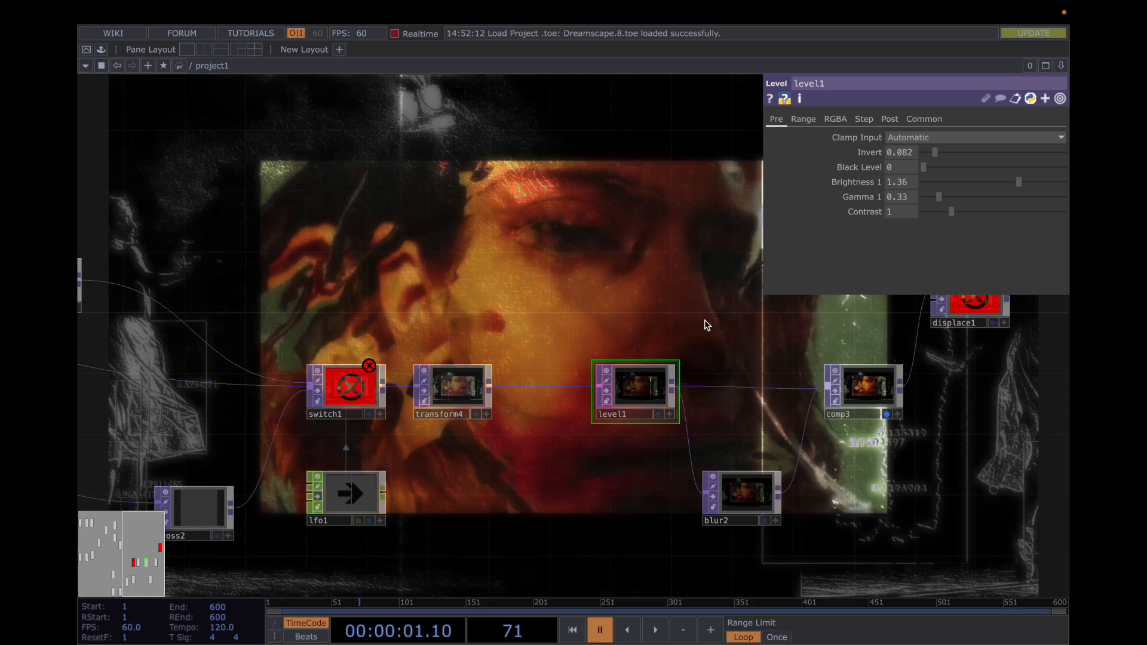
pyautogui.press('space')
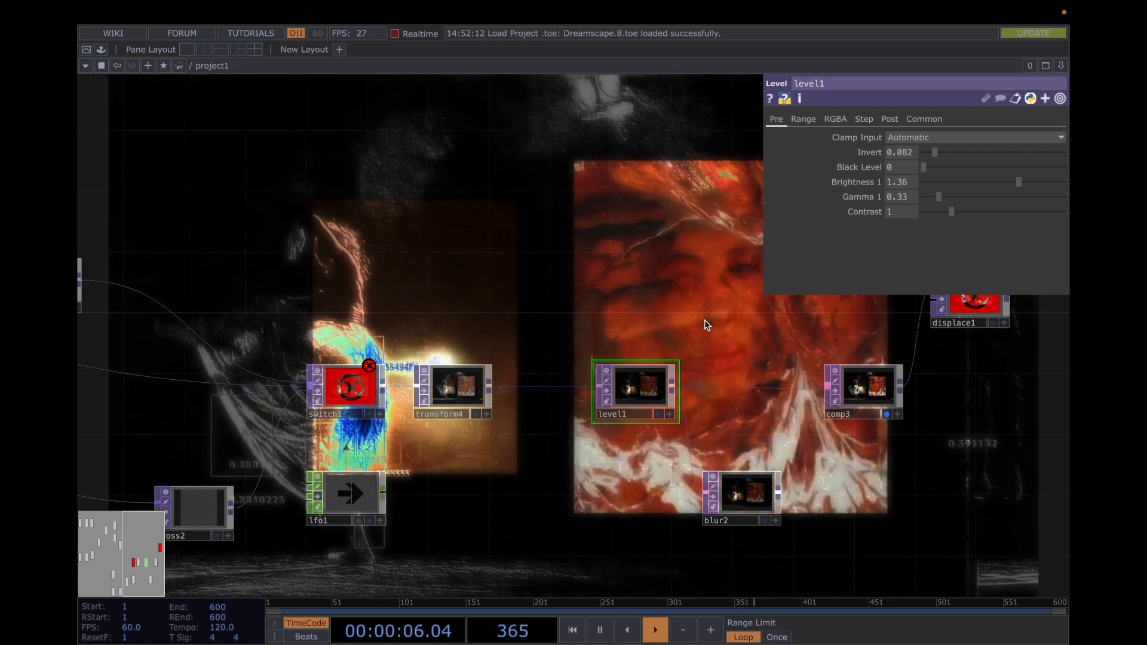
pyautogui.press('space')
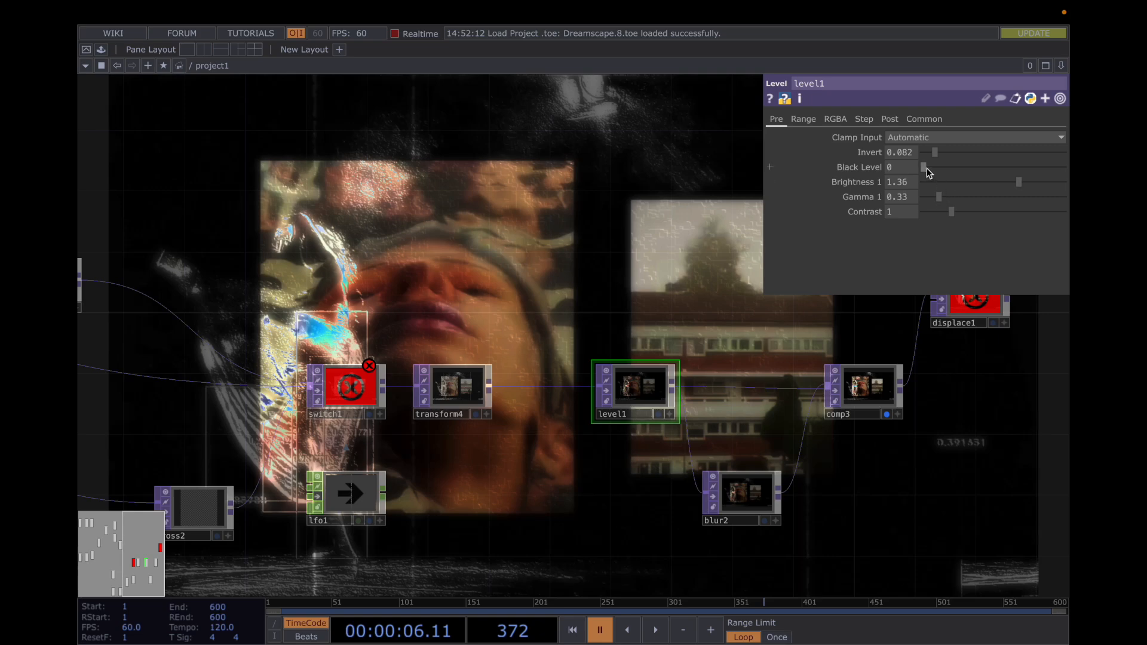
# Try a Black Level of 0.317 on level1 with the timeline playing, and undo the change
pyautogui.moveTo(937, 169)
pyautogui.mouseDown()
pyautogui.moveTo(960, 169)
pyautogui.moveTo(948, 166)
pyautogui.mouseUp()
pyautogui.press('space')
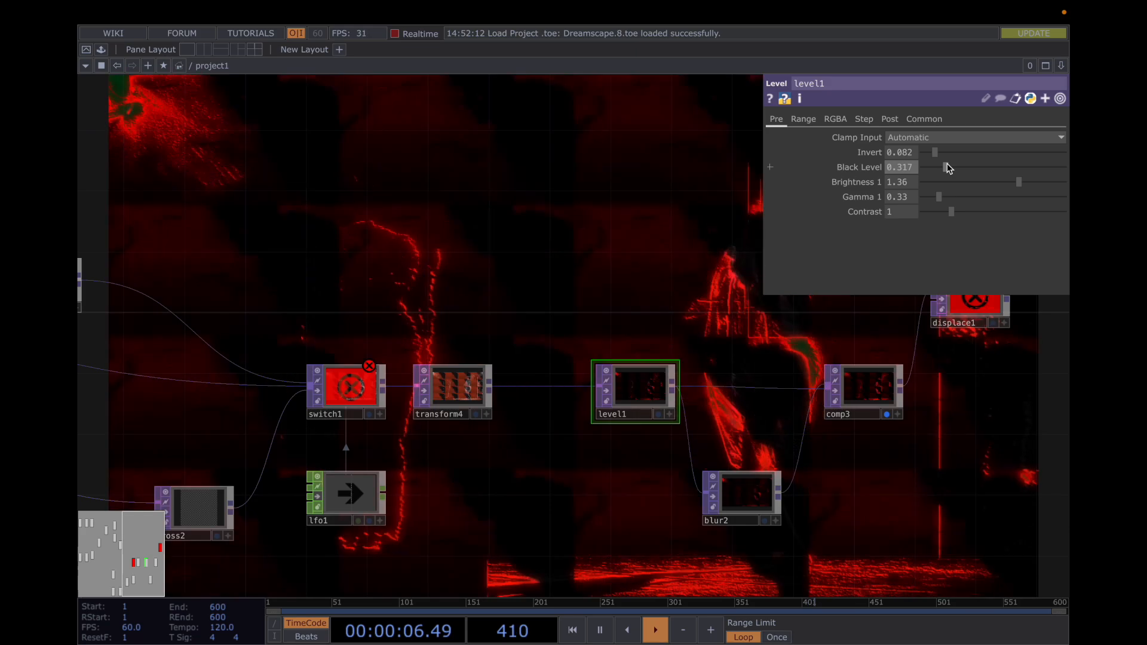
pyautogui.hotkey('ctrl', 'z')
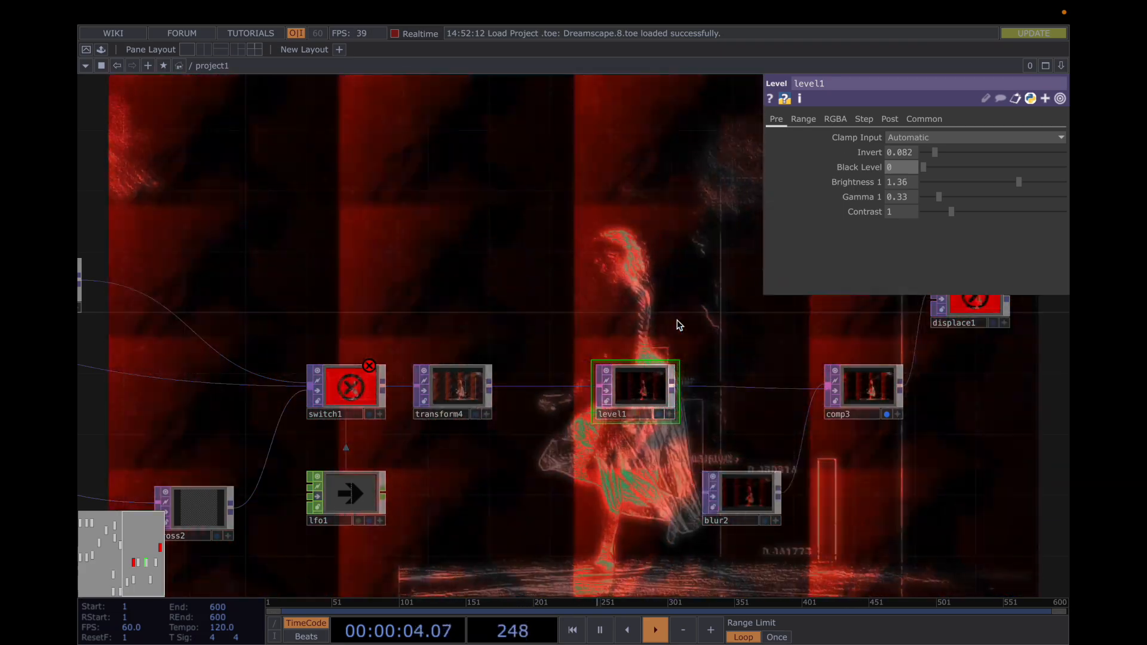
# Review the Blur parameters of blur2 and the Composite parameters of comp3
pyautogui.moveTo(678, 326); pyautogui.dragTo(515, 339)
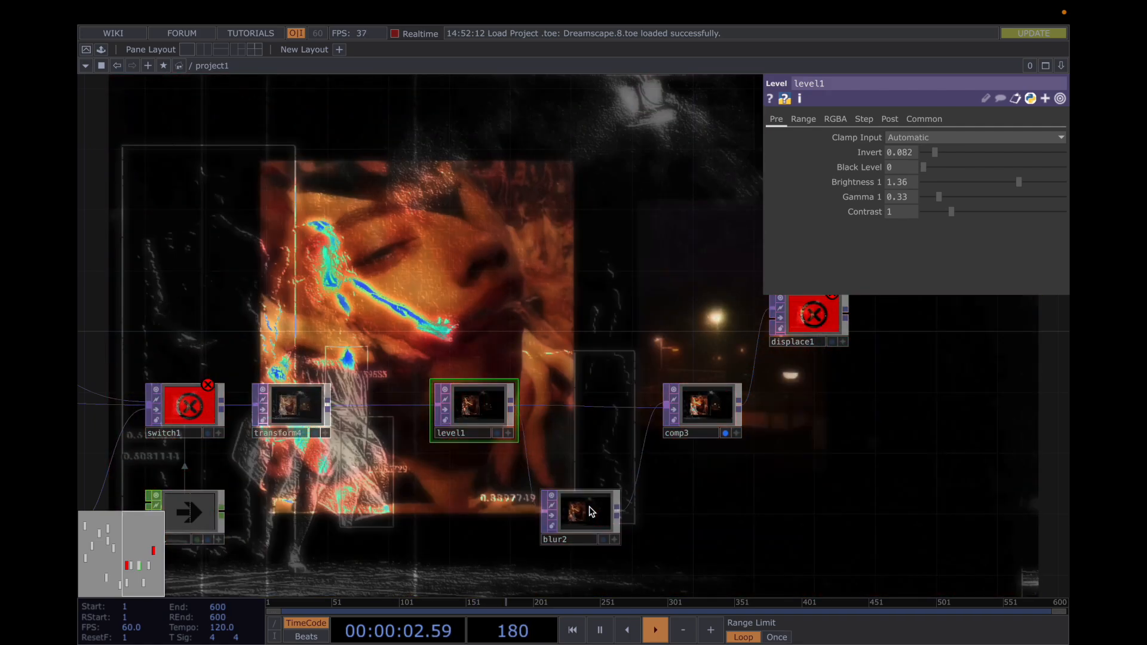
pyautogui.click(588, 511)
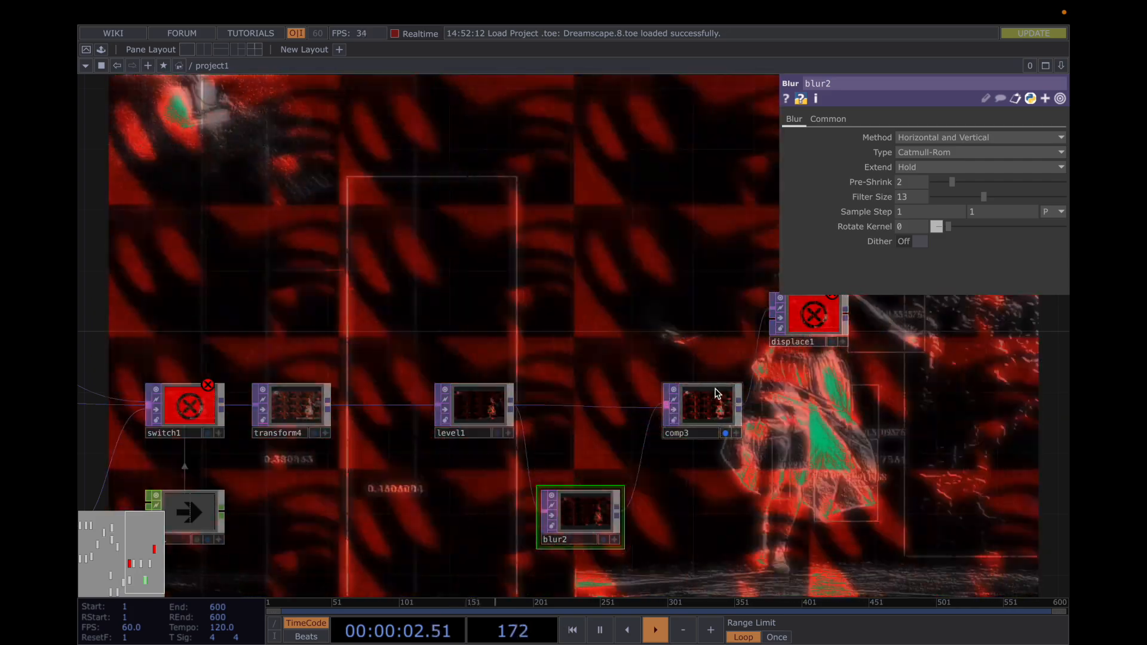
pyautogui.click(716, 395)
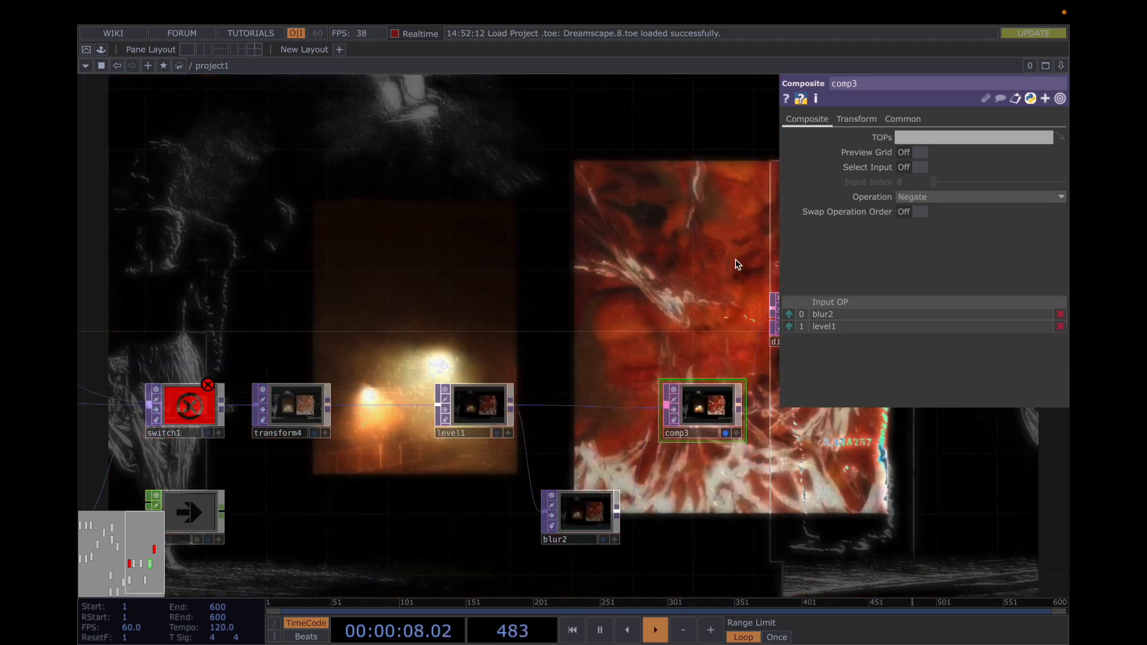
# Try the Y Film and Z Film operations on comp3, restore Negate, and hide the parameters
pyautogui.moveTo(738, 265); pyautogui.dragTo(611, 258)
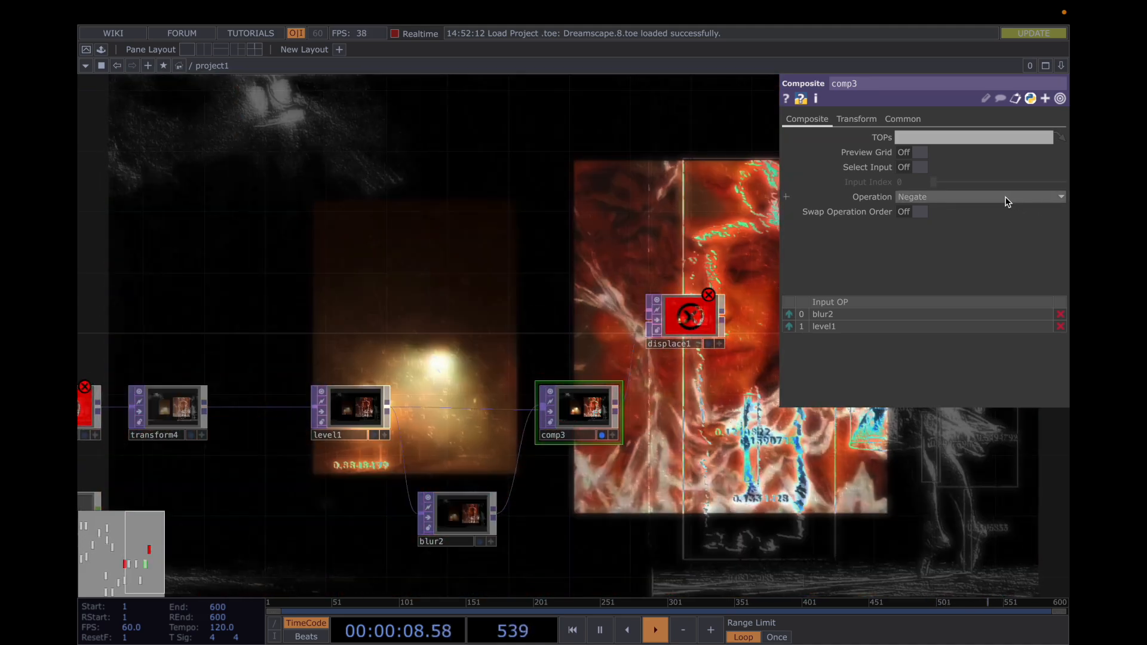
pyautogui.click(1005, 197)
pyautogui.click(1036, 492)
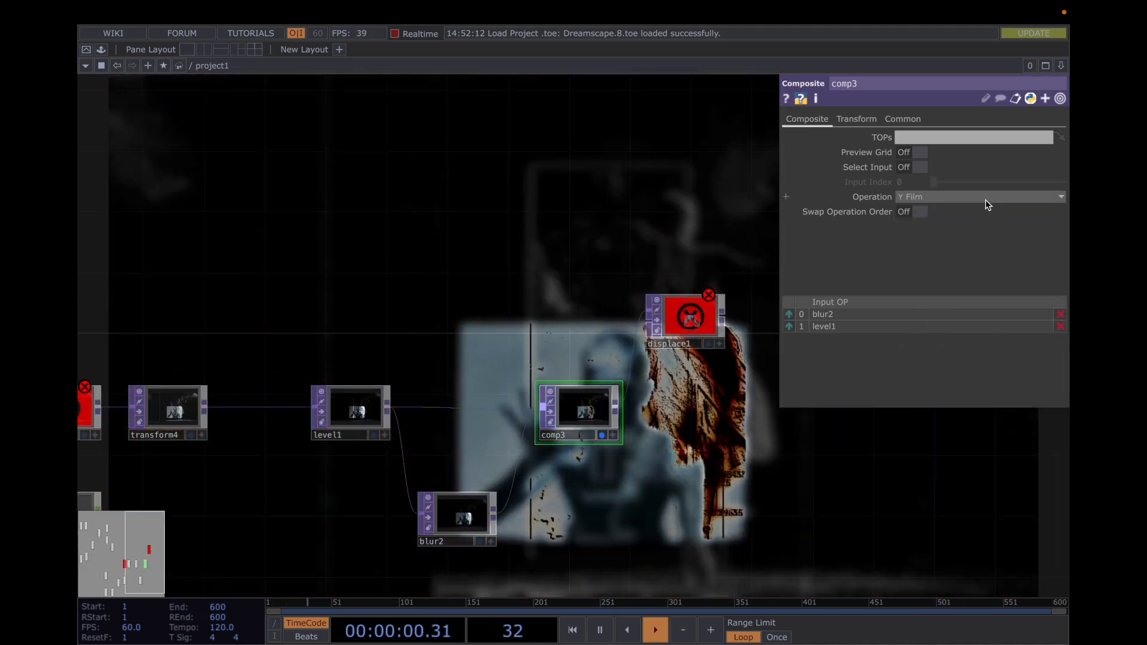
pyautogui.click(986, 200)
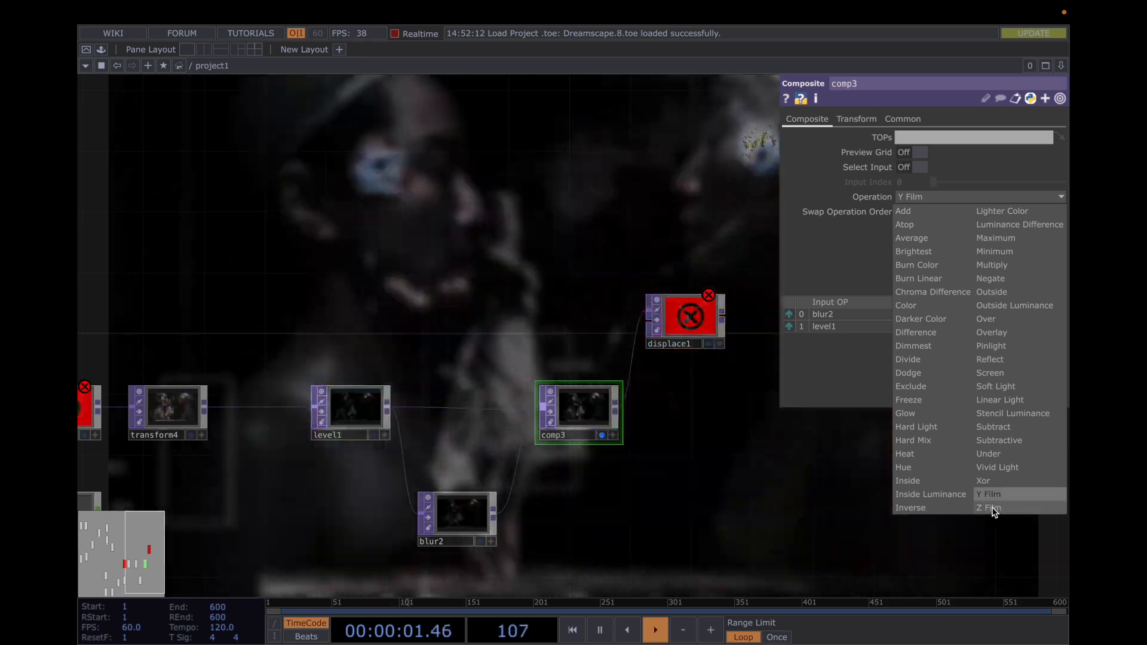
pyautogui.click(992, 508)
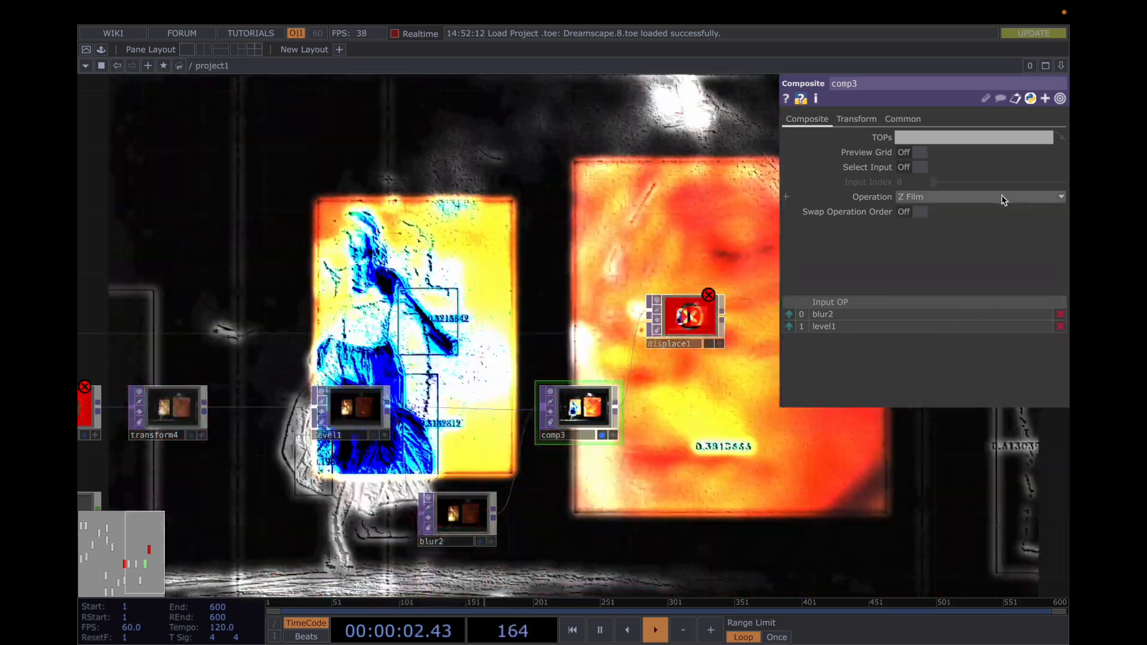
pyautogui.click(992, 197)
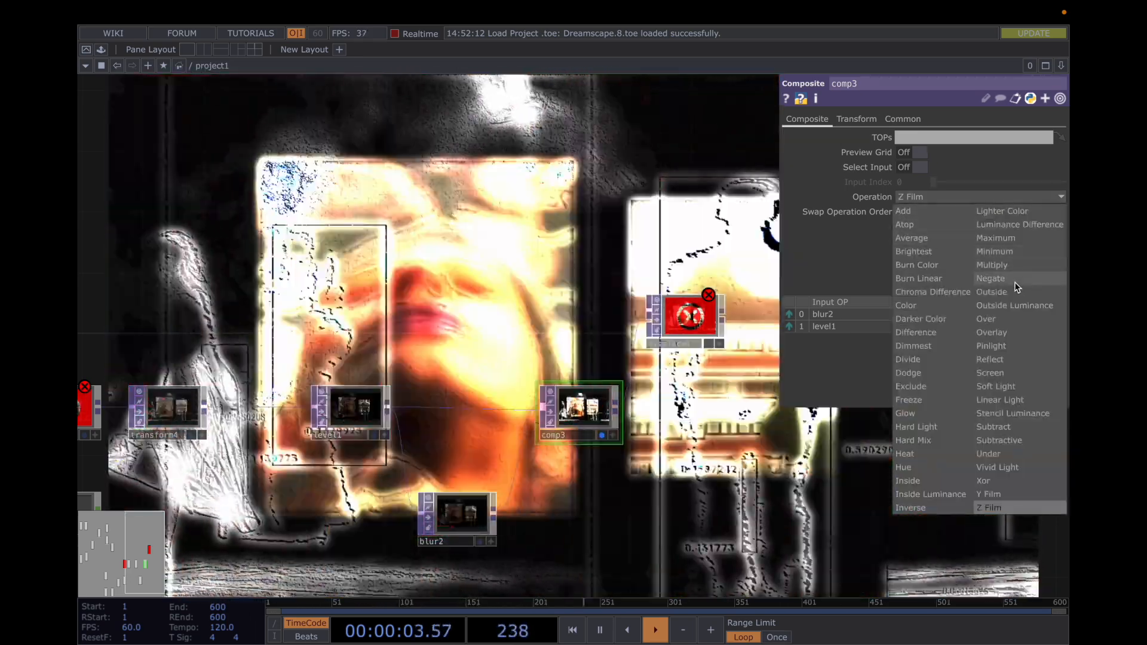
pyautogui.click(1015, 278)
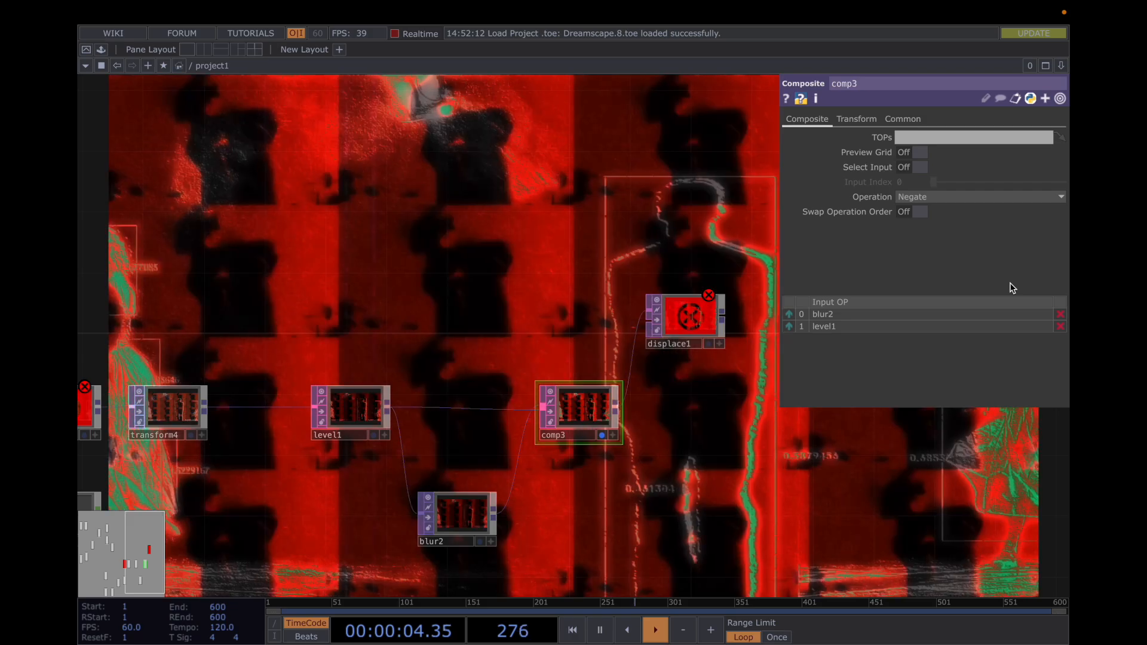
pyautogui.press('p')
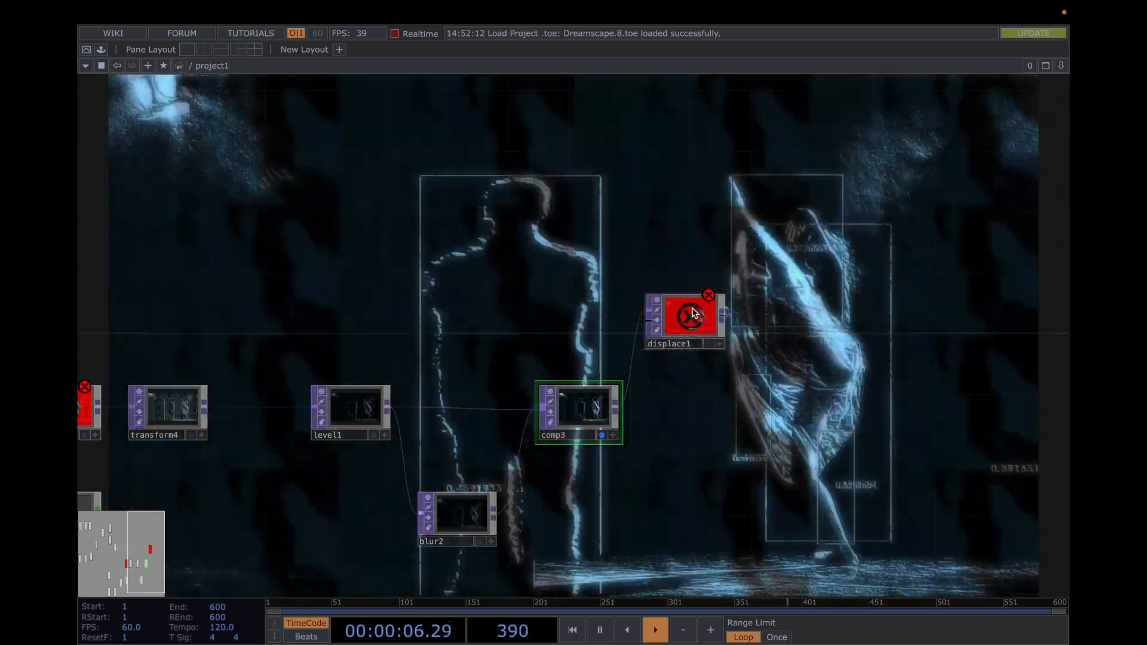
# Select displace1 after comp3, inspect its error flag, and briefly show and hide its parameters
pyautogui.click(691, 313)
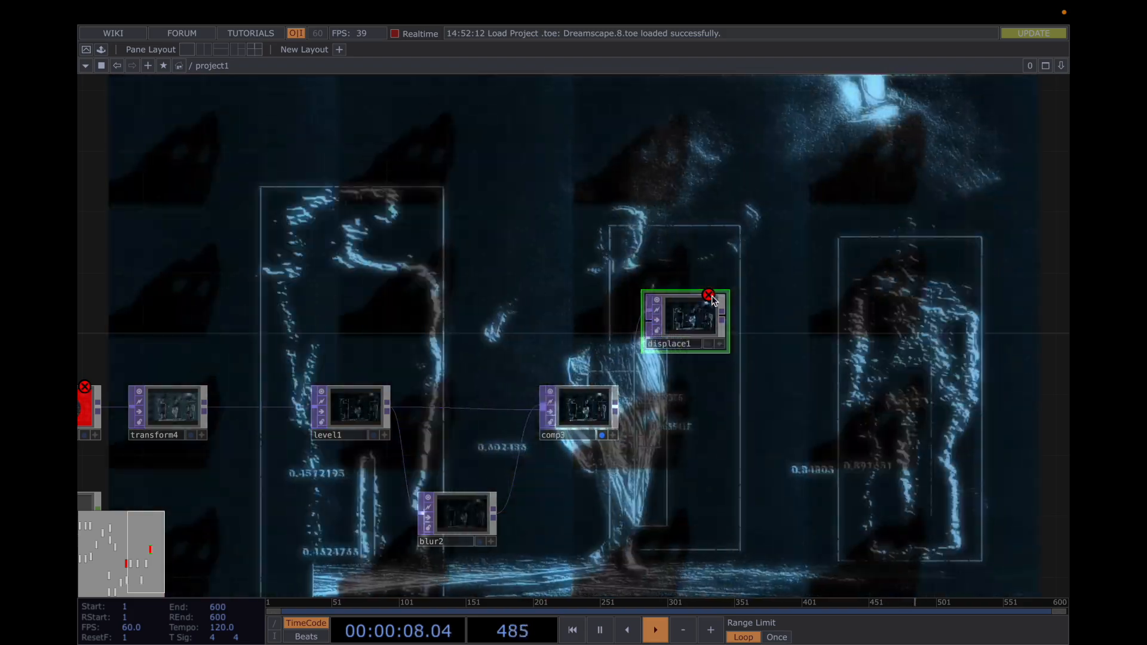
pyautogui.click(712, 297)
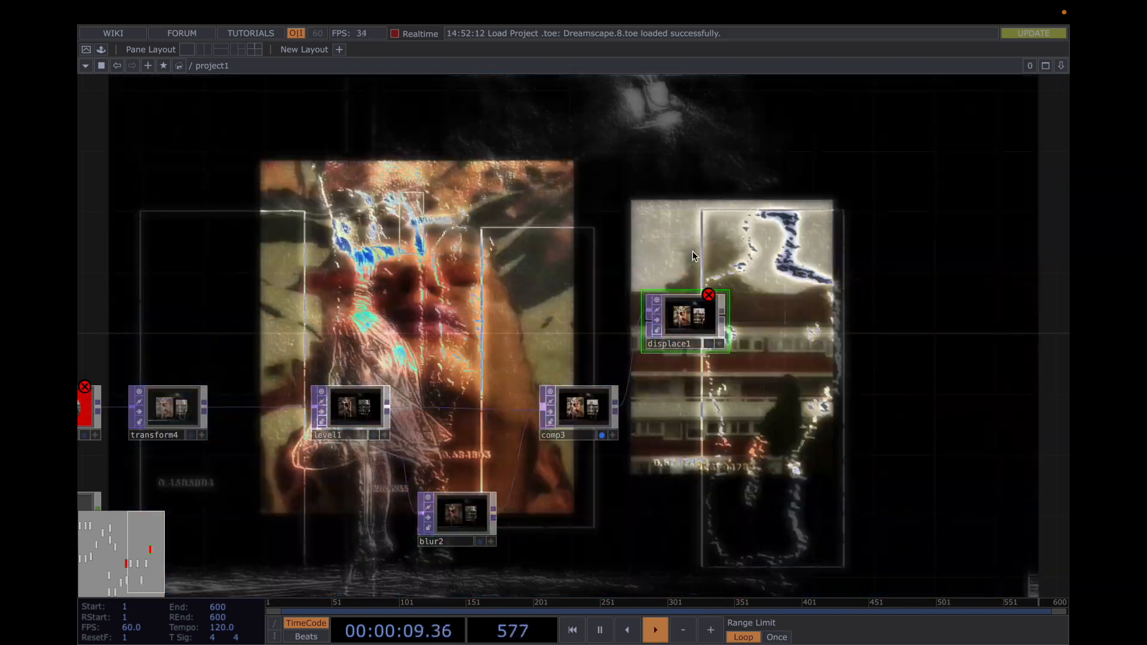
pyautogui.press('p')
pyautogui.press('p')
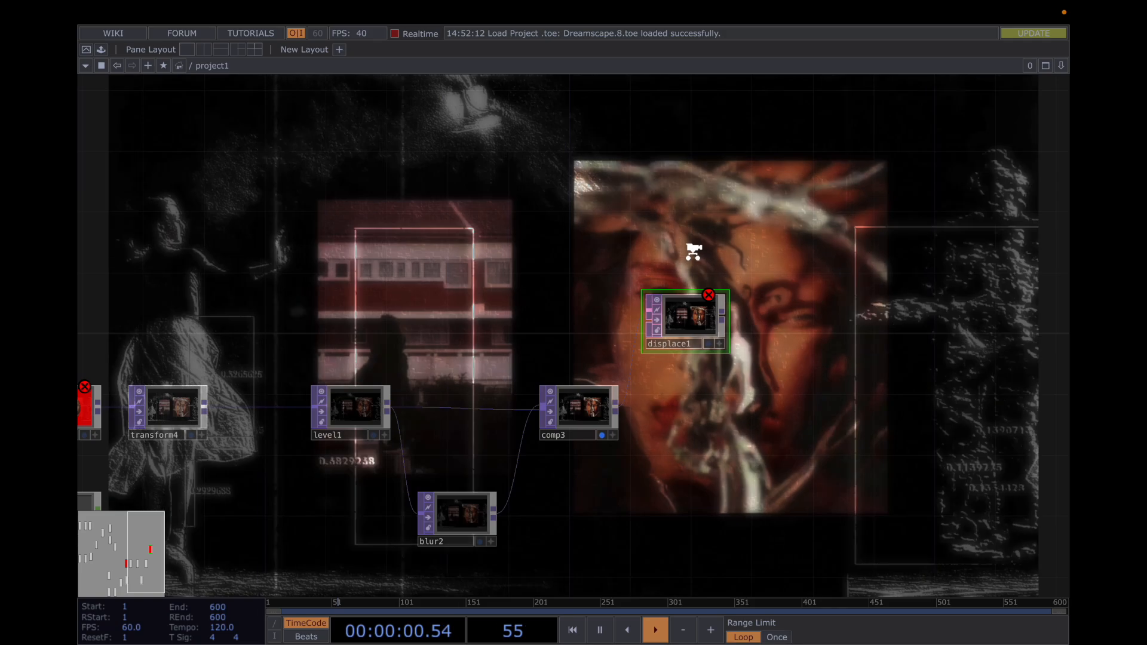
# Examine the whole network from displace1 back to the moviefilein2 and moviefilein3 branches and forward towards switch1
pyautogui.scroll(-2, 693, 252)
pyautogui.moveTo(540, 253); pyautogui.dragTo(869, 251)
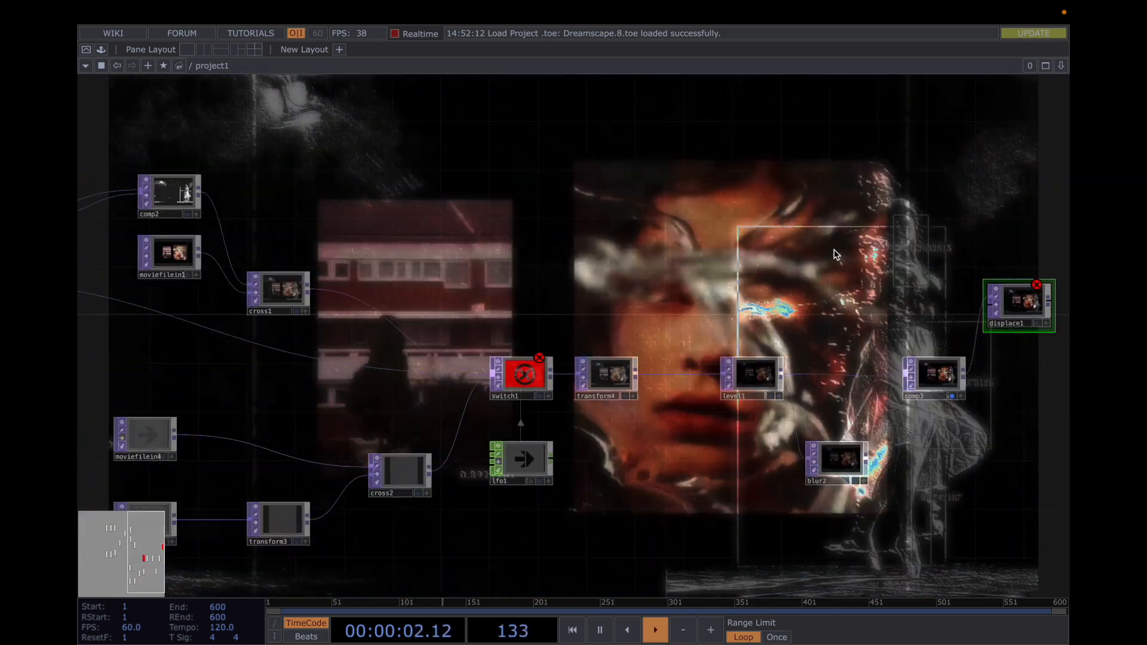
pyautogui.scroll(-3, 832, 250)
pyautogui.moveTo(620, 271); pyautogui.dragTo(683, 290)
pyautogui.moveTo(764, 311); pyautogui.dragTo(824, 327)
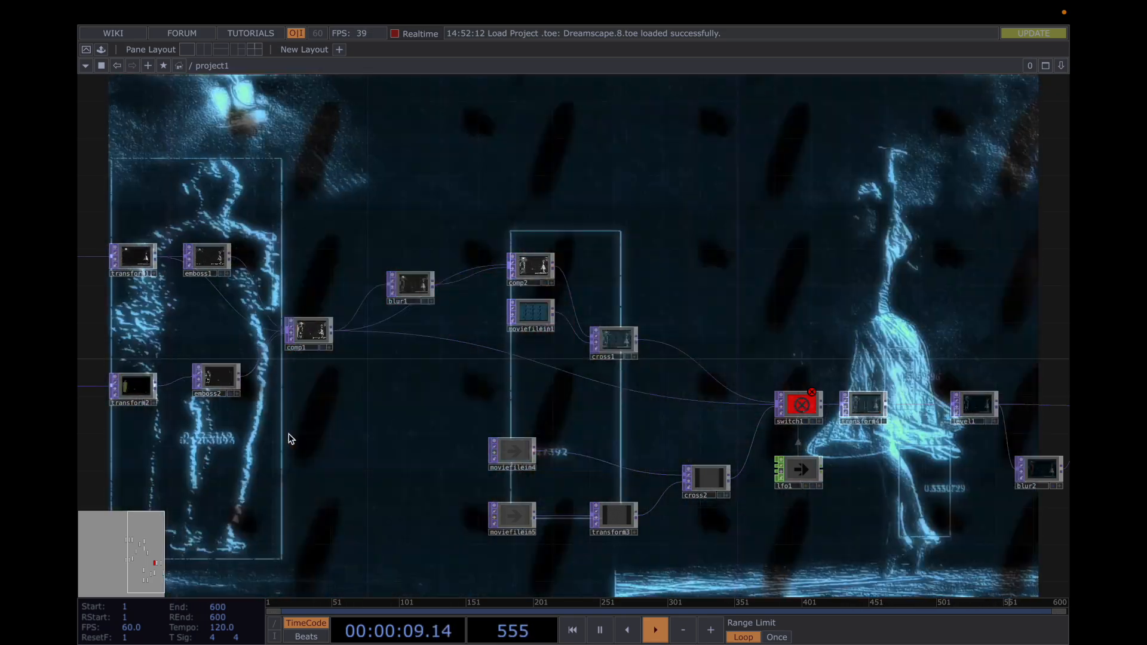
pyautogui.moveTo(363, 430); pyautogui.dragTo(548, 436)
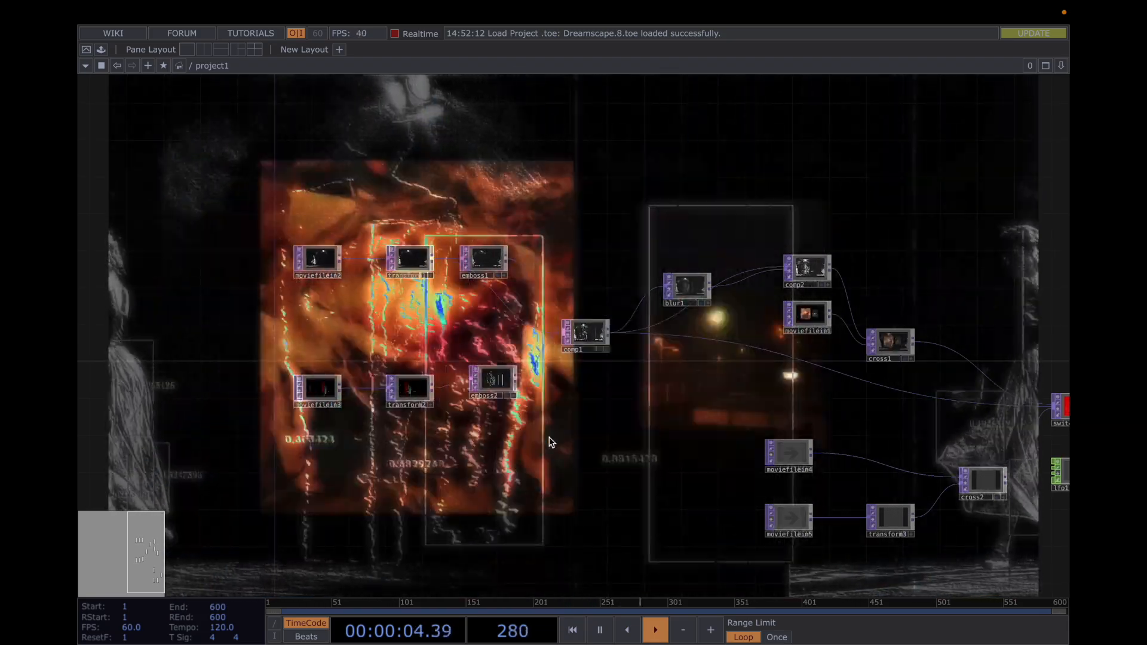
pyautogui.moveTo(572, 433); pyautogui.dragTo(727, 441)
pyautogui.scroll(2, 531, 429)
pyautogui.scroll(3, 531, 428)
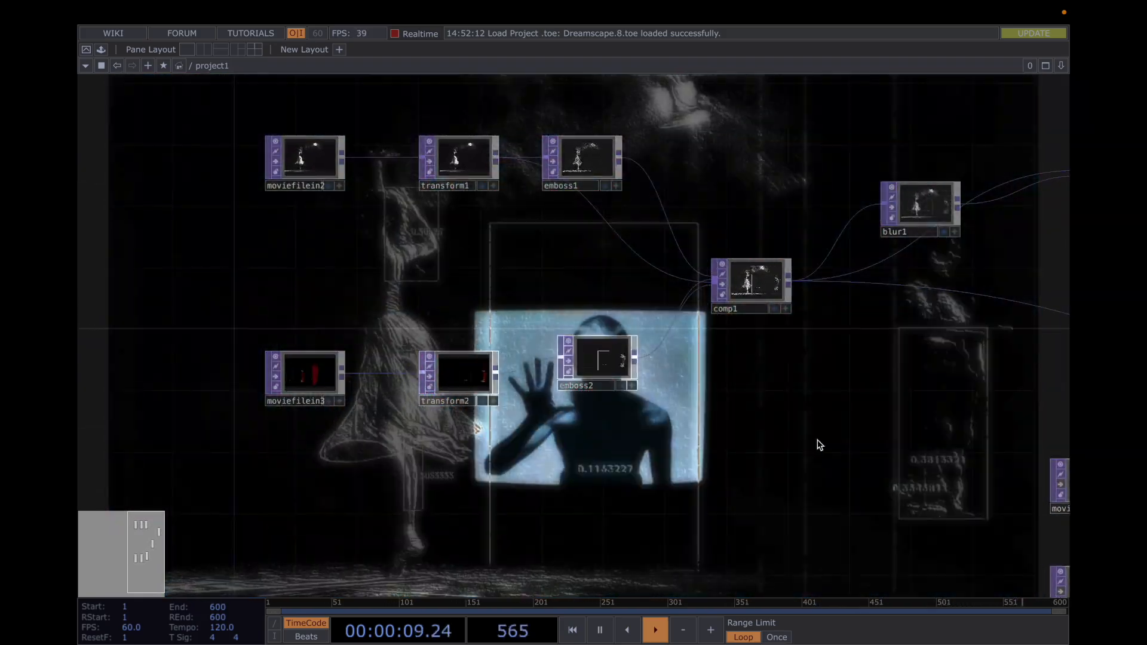
pyautogui.moveTo(742, 446); pyautogui.dragTo(441, 423)
pyautogui.scroll(-2, 601, 448)
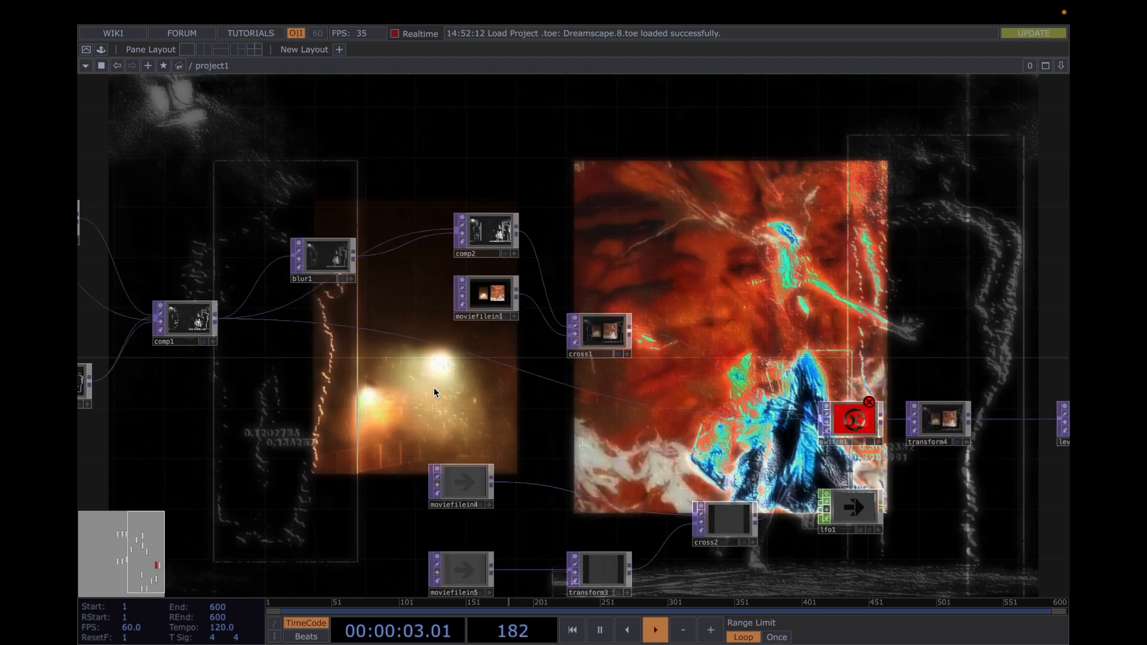
# Pause the timeline and examine the dancer footage in moviefilein2 up close
pyautogui.press('space')
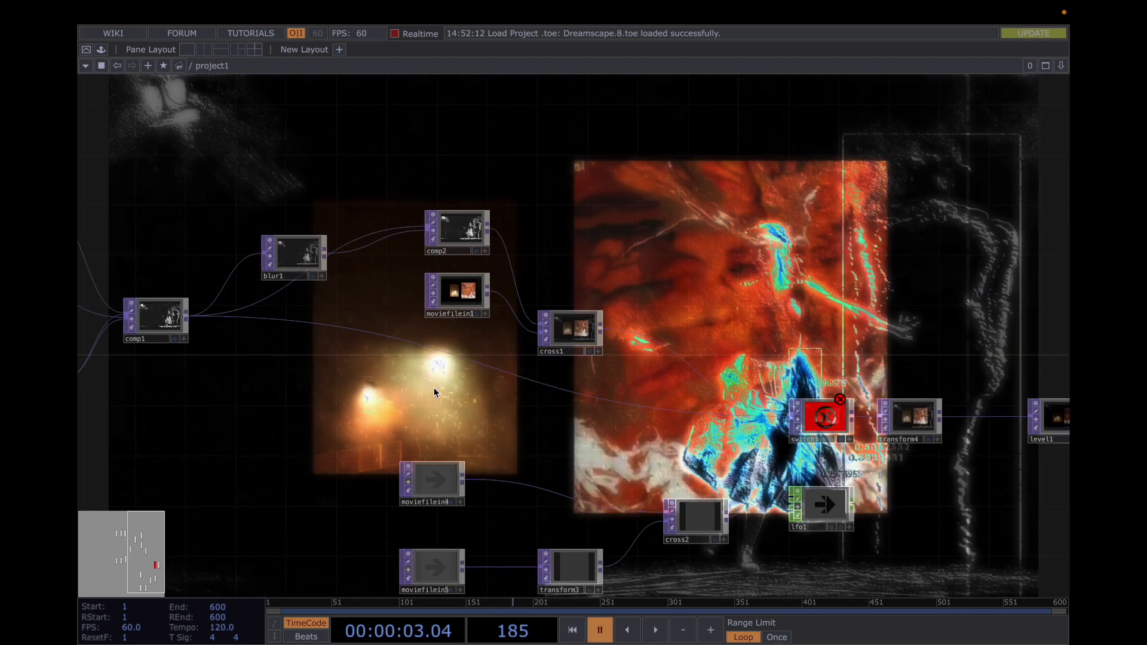
pyautogui.scroll(-2, 434, 392)
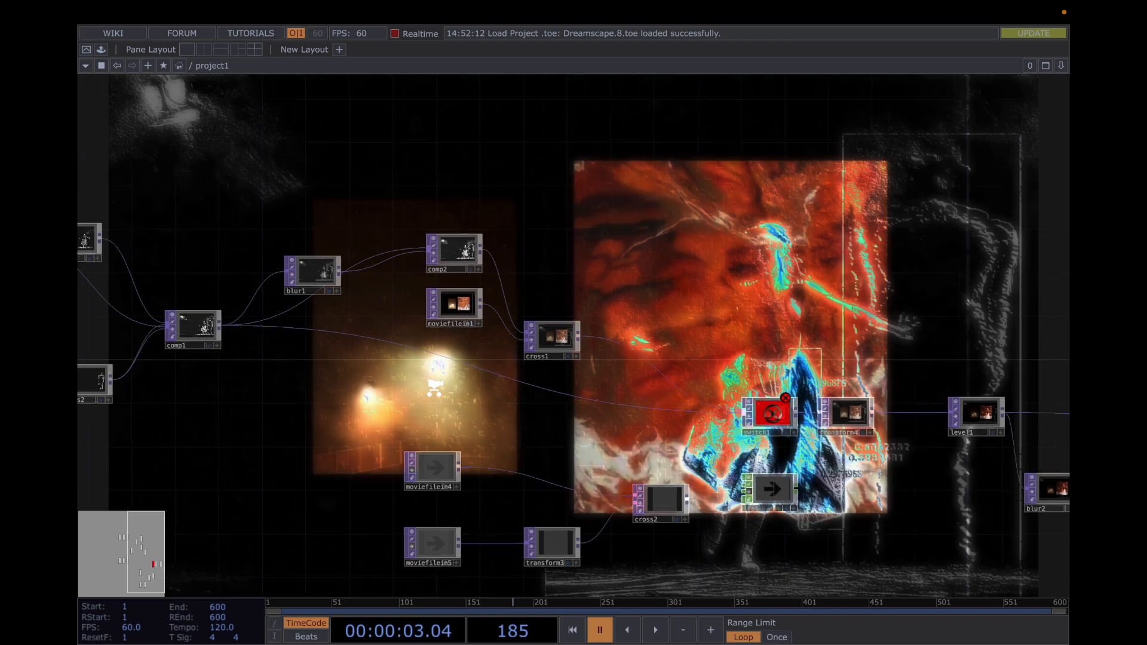
pyautogui.moveTo(506, 410); pyautogui.dragTo(346, 405)
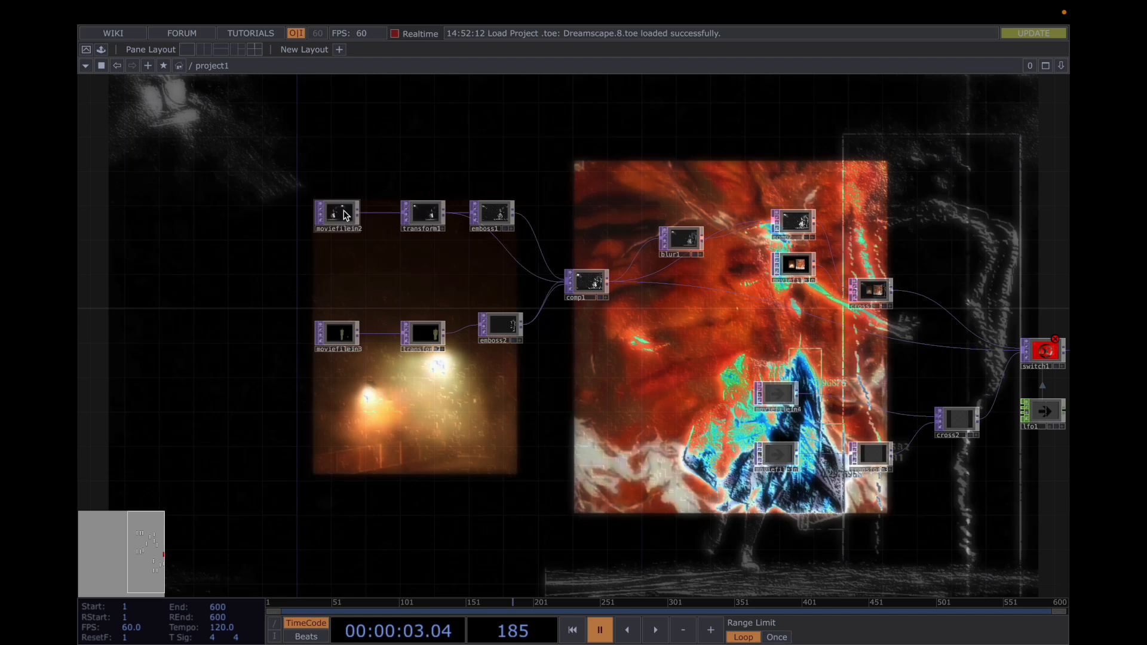
pyautogui.scroll(10, 345, 213)
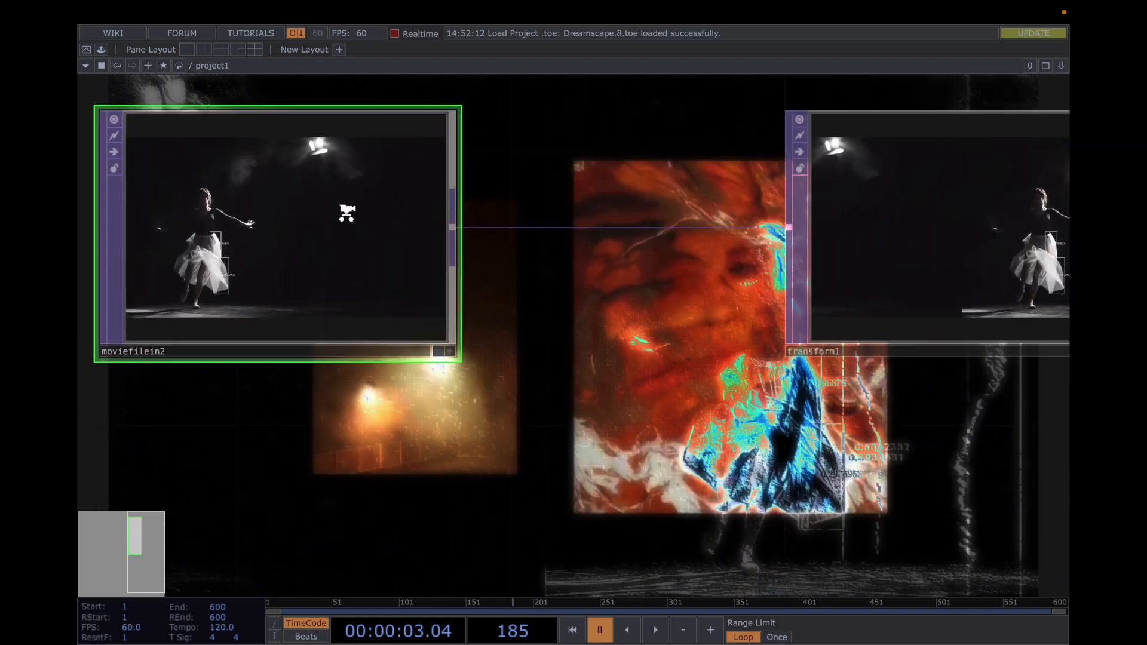
pyautogui.moveTo(575, 312); pyautogui.dragTo(875, 367)
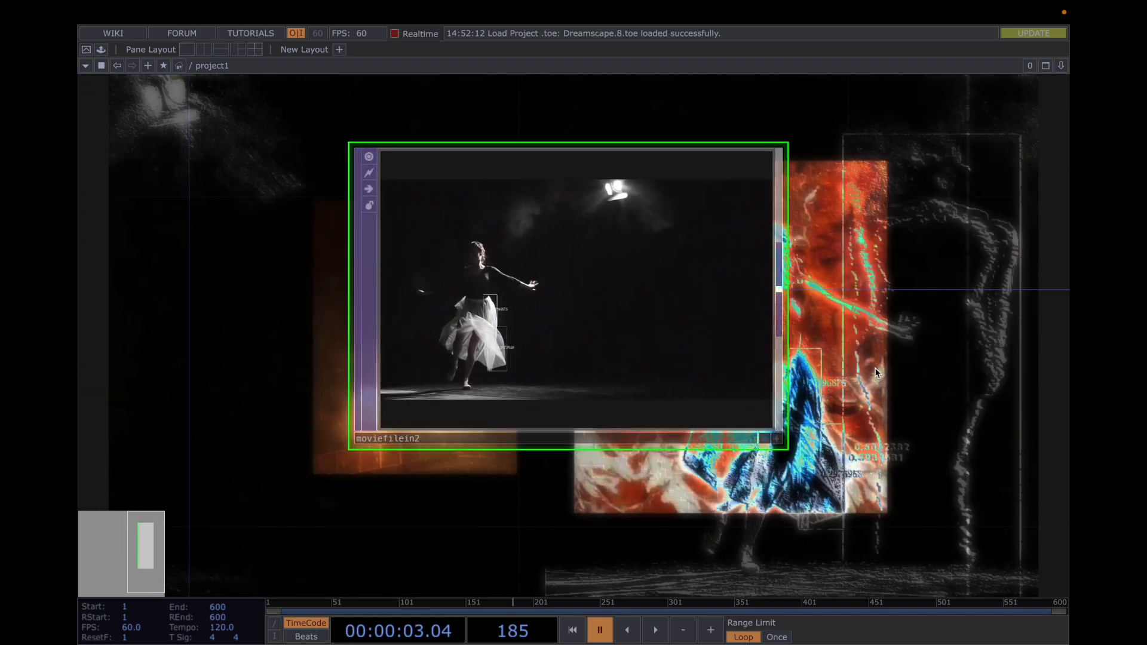
pyautogui.scroll(3, 876, 369)
pyautogui.moveTo(845, 358); pyautogui.dragTo(961, 369)
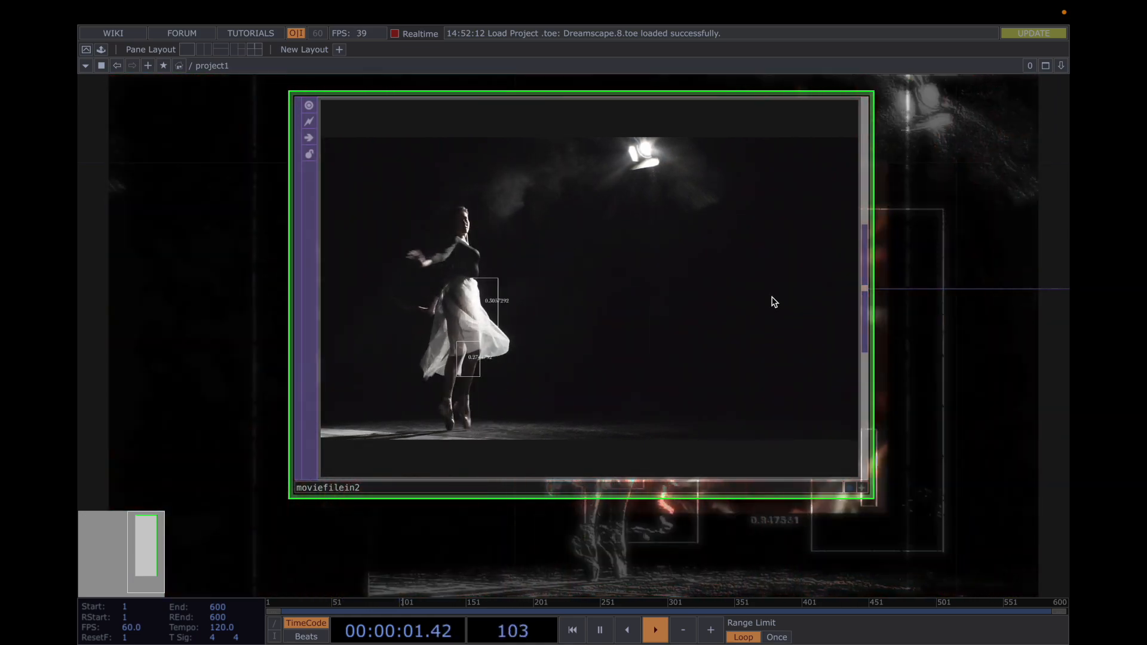
# Follow the chain from moviefilein2 through transform1, emboss1, comp1, blur1 and comp2 to cross1 during playback
pyautogui.scroll(-1, 733, 261)
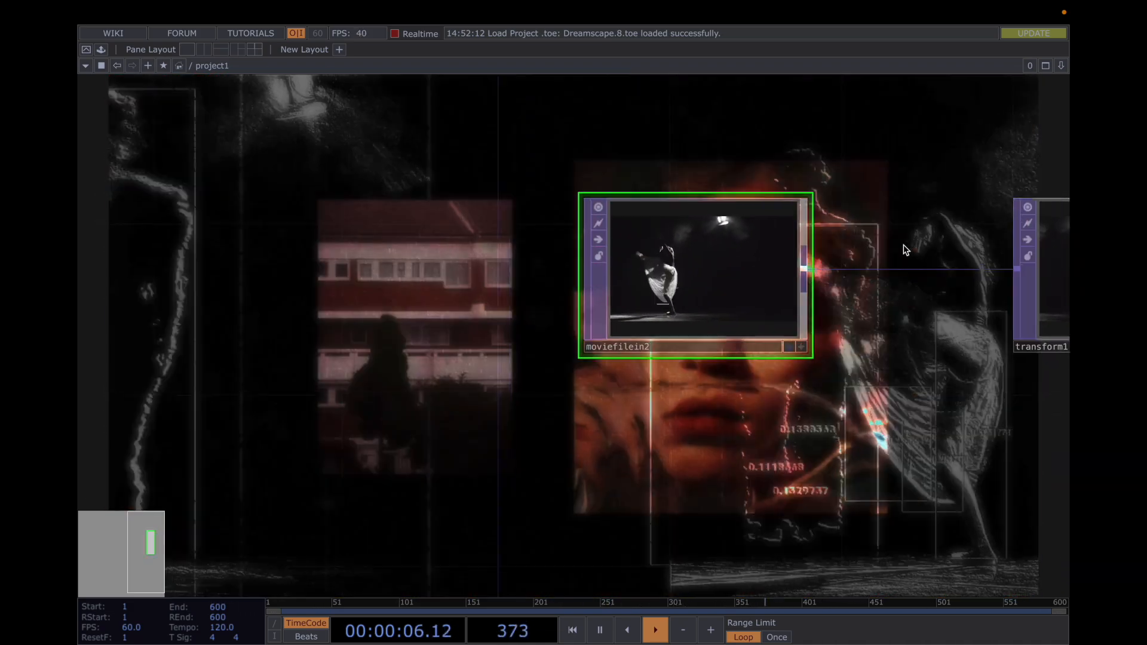
pyautogui.scroll(-1, 903, 245)
pyautogui.moveTo(903, 245); pyautogui.dragTo(645, 247)
pyautogui.scroll(-1, 759, 244)
pyautogui.scroll(-1, 759, 244)
pyautogui.scroll(-1, 645, 247)
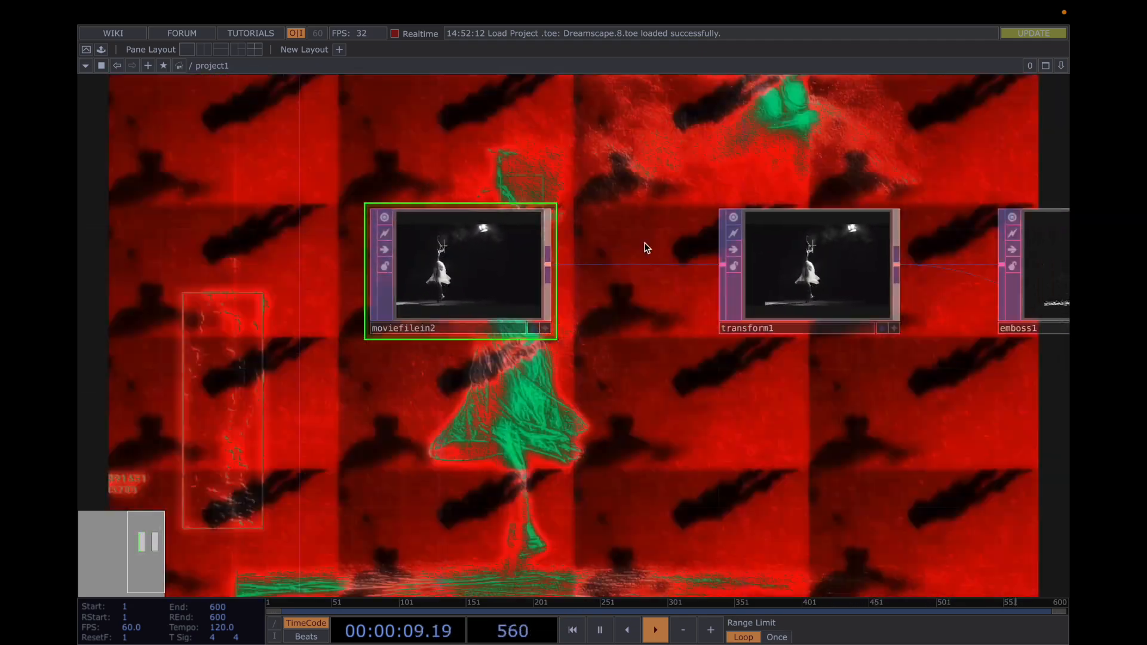
pyautogui.scroll(-1, 645, 246)
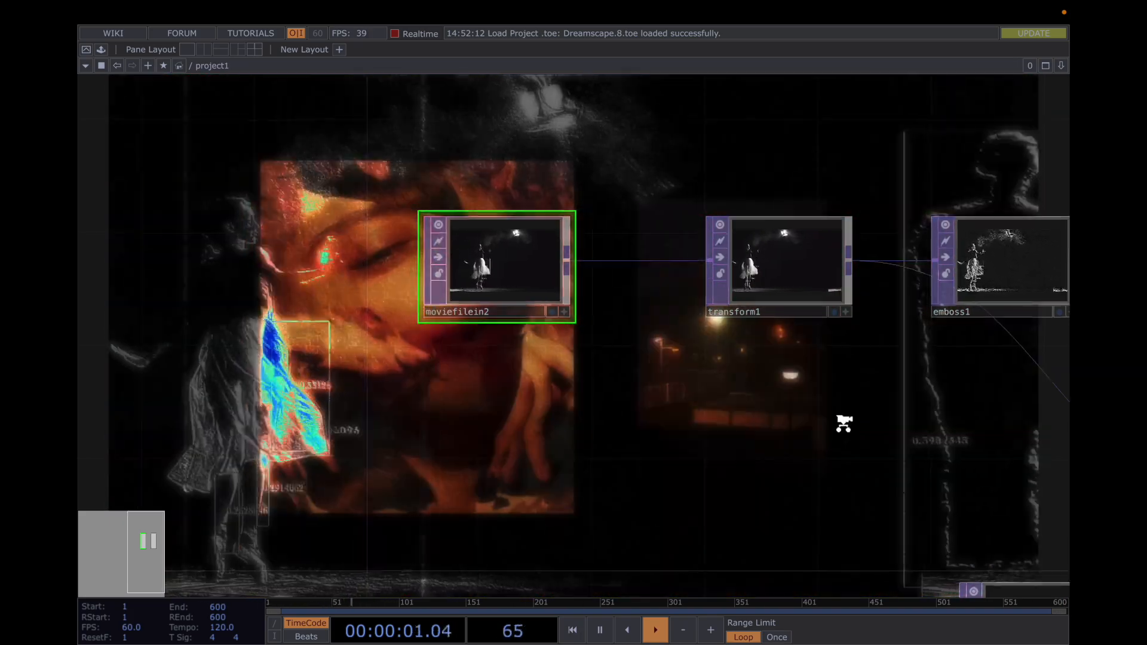
pyautogui.scroll(-1, 844, 423)
pyautogui.moveTo(792, 397); pyautogui.dragTo(425, 315)
pyautogui.moveTo(840, 210); pyautogui.dragTo(456, 257)
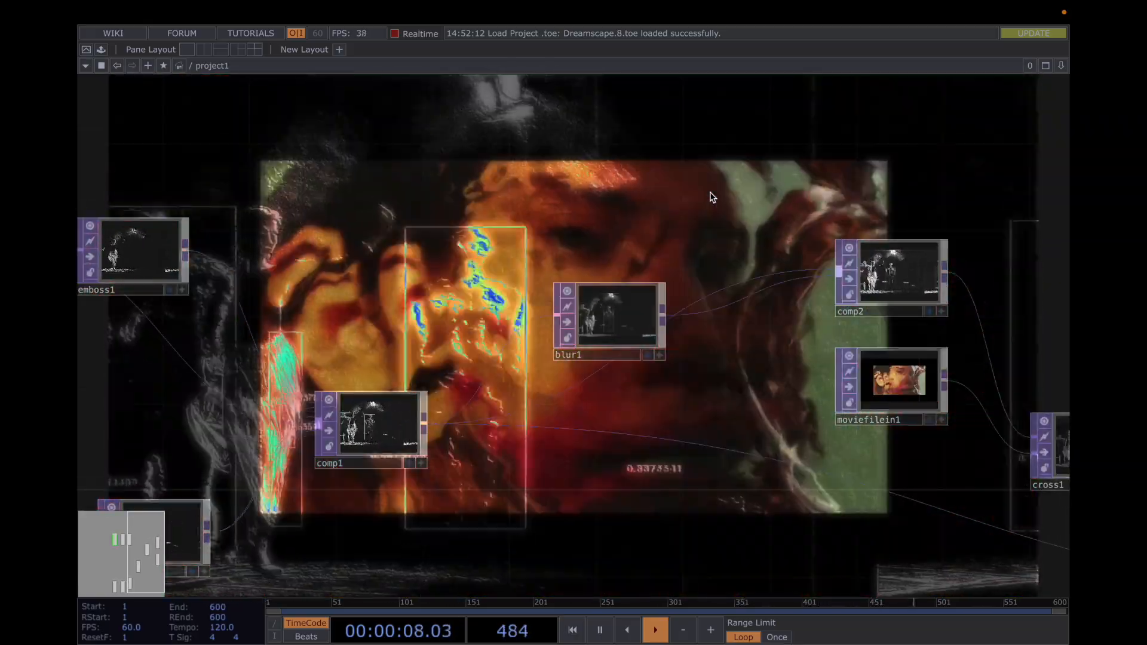
pyautogui.moveTo(657, 190); pyautogui.dragTo(344, 231)
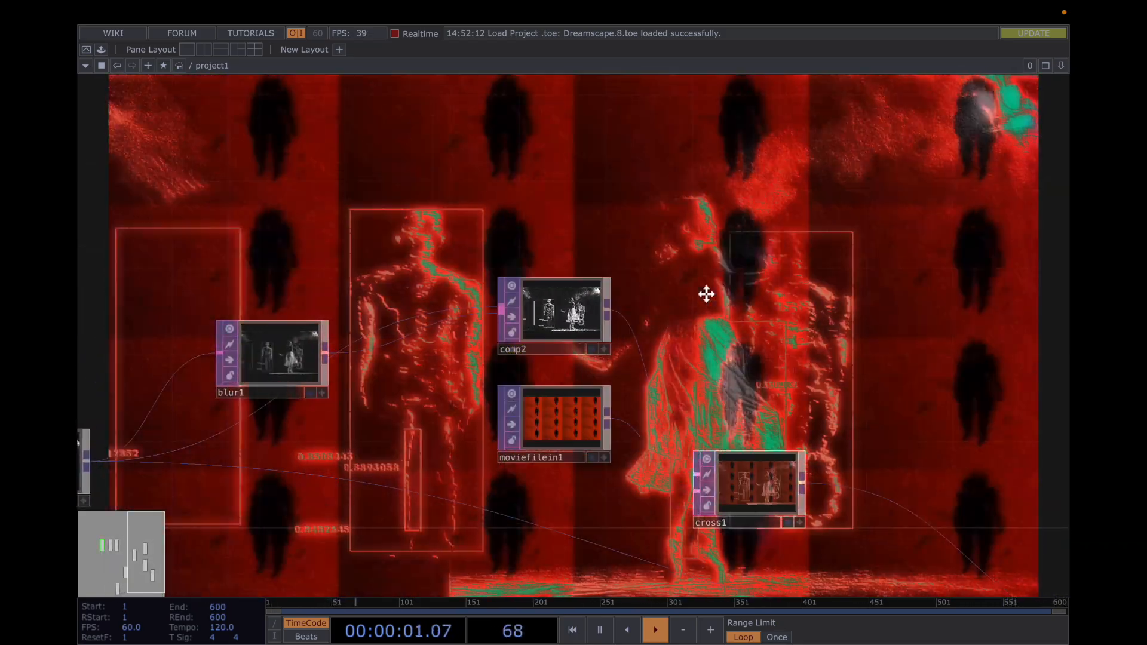
# Follow the chain from comp2 and moviefilein1 through cross1, switch1, transform4 and level1 to comp3 during playback
pyautogui.moveTo(706, 294); pyautogui.dragTo(550, 244)
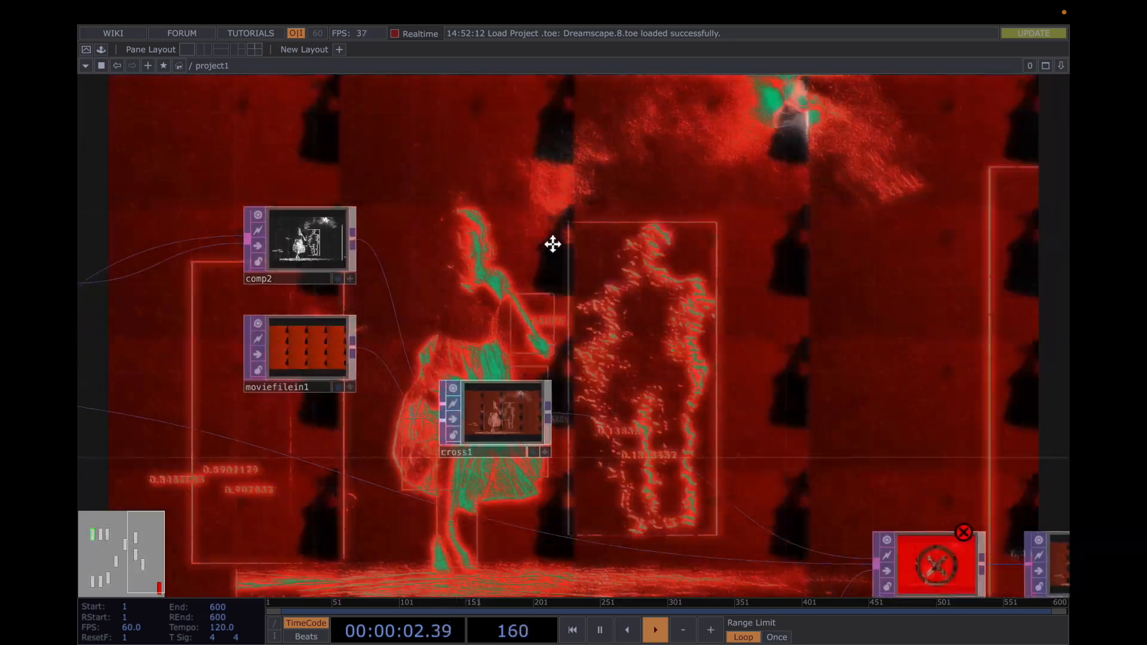
pyautogui.scroll(-2, 553, 245)
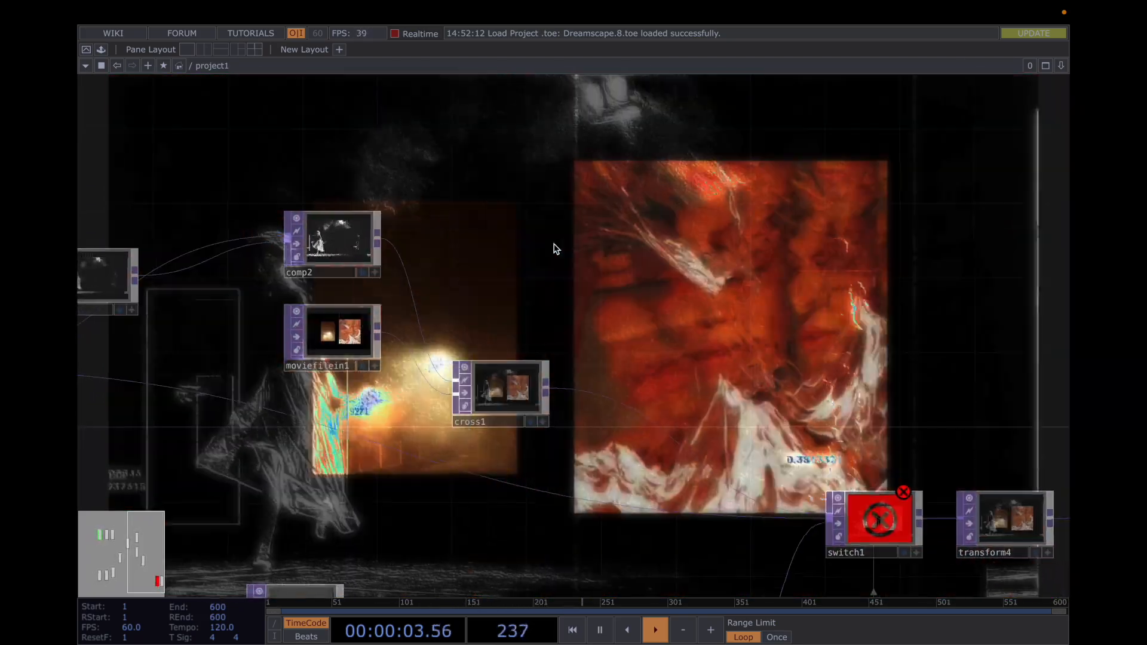
pyautogui.moveTo(671, 223); pyautogui.dragTo(666, 197)
pyautogui.moveTo(608, 267); pyautogui.dragTo(374, 213)
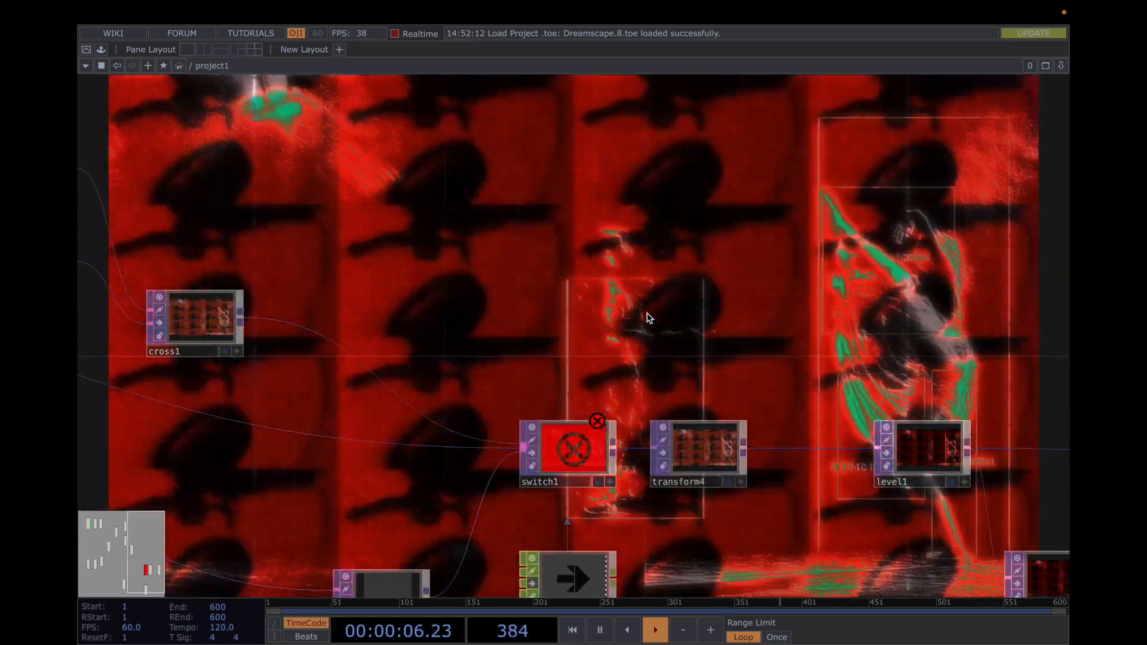
pyautogui.moveTo(635, 306); pyautogui.dragTo(619, 304)
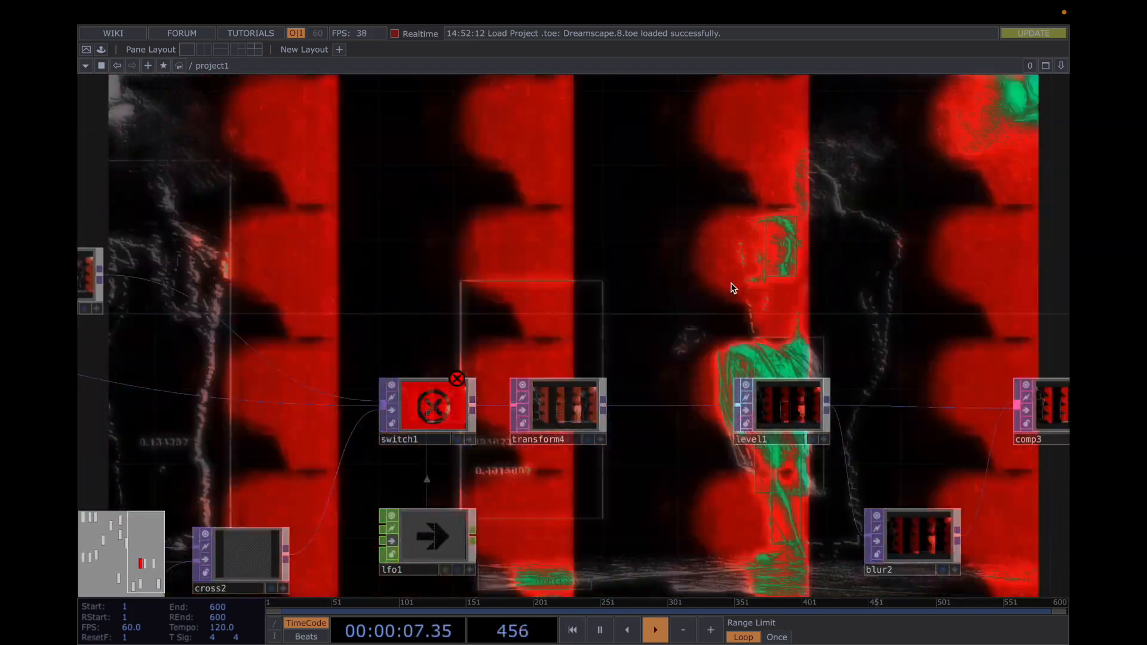
pyautogui.moveTo(734, 287); pyautogui.dragTo(614, 277)
pyautogui.moveTo(817, 274); pyautogui.dragTo(729, 296)
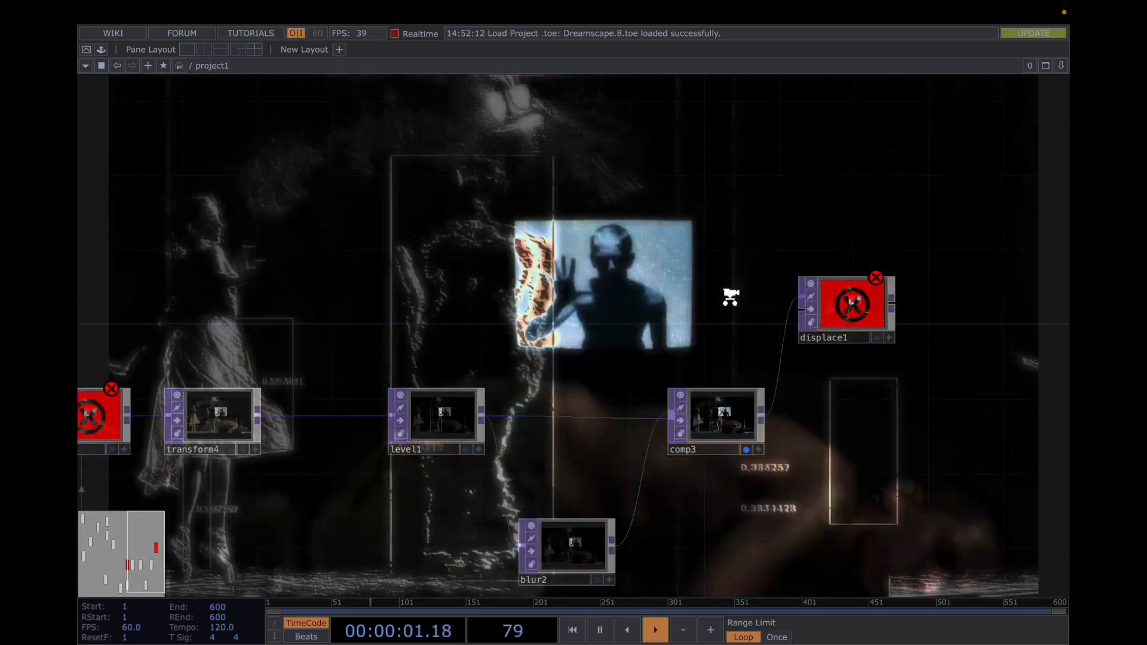
pyautogui.scroll(-2, 733, 302)
pyautogui.scroll(-1, 730, 297)
# Trace the network back to the moviefilein2 and moviefilein3 sources and forward again to switch1 and level1
pyautogui.moveTo(563, 270); pyautogui.dragTo(863, 286)
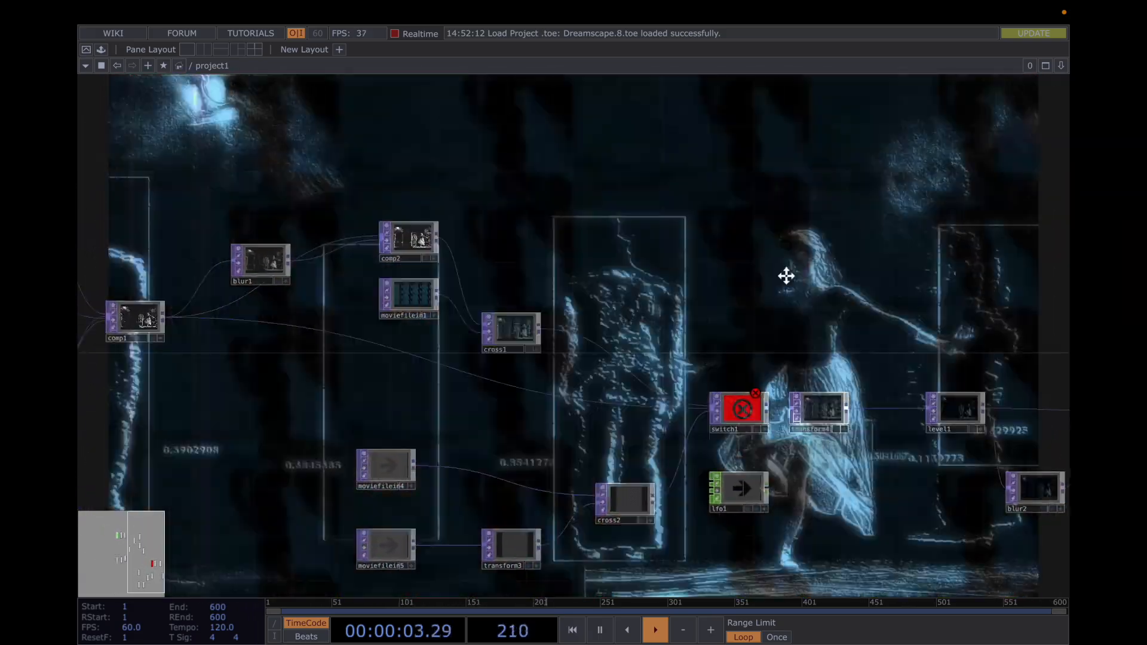
pyautogui.moveTo(786, 276); pyautogui.dragTo(997, 296)
pyautogui.moveTo(885, 293); pyautogui.dragTo(1071, 294)
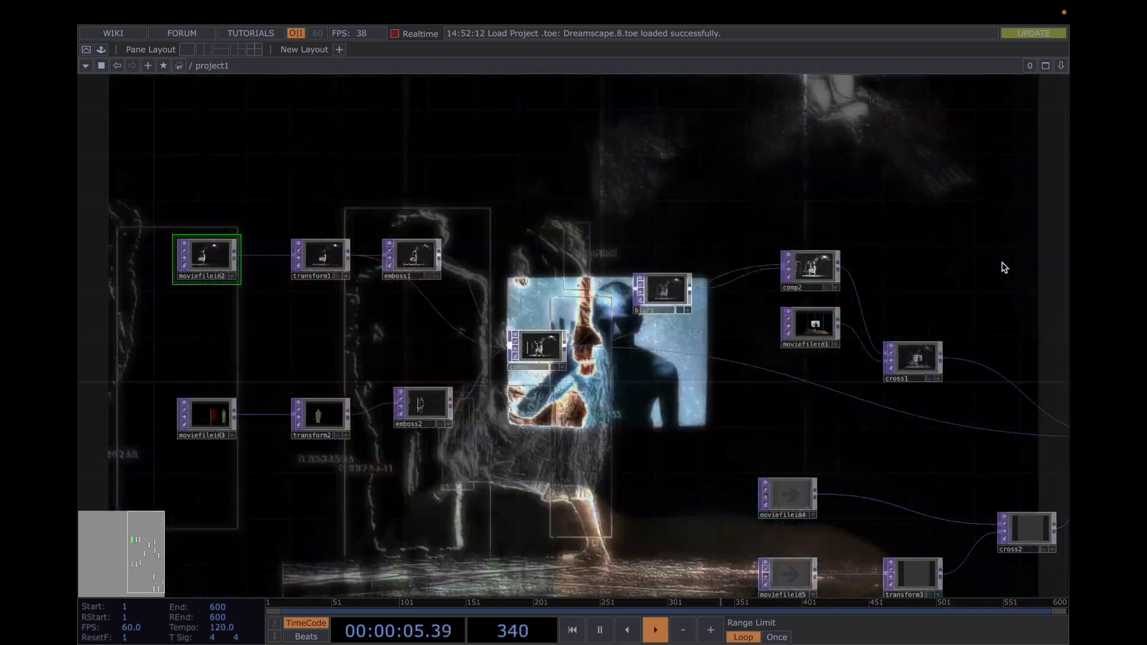
pyautogui.moveTo(1004, 267); pyautogui.dragTo(569, 266)
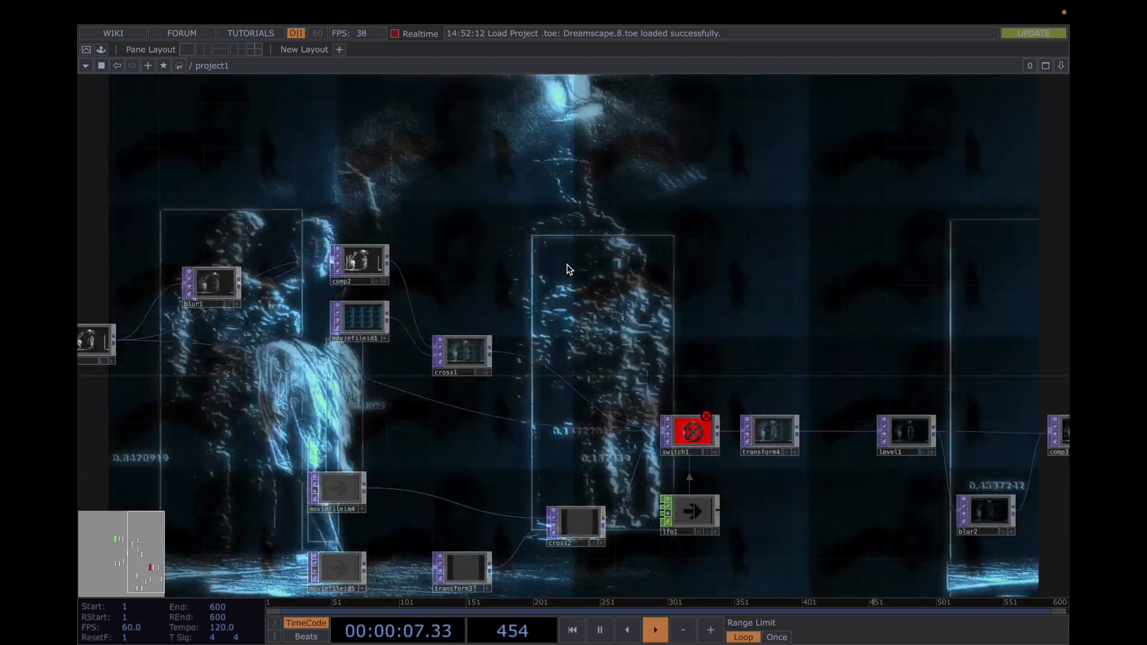
# Pause the timeline and examine the embossed dancer image in emboss1 up close
pyautogui.press('space')
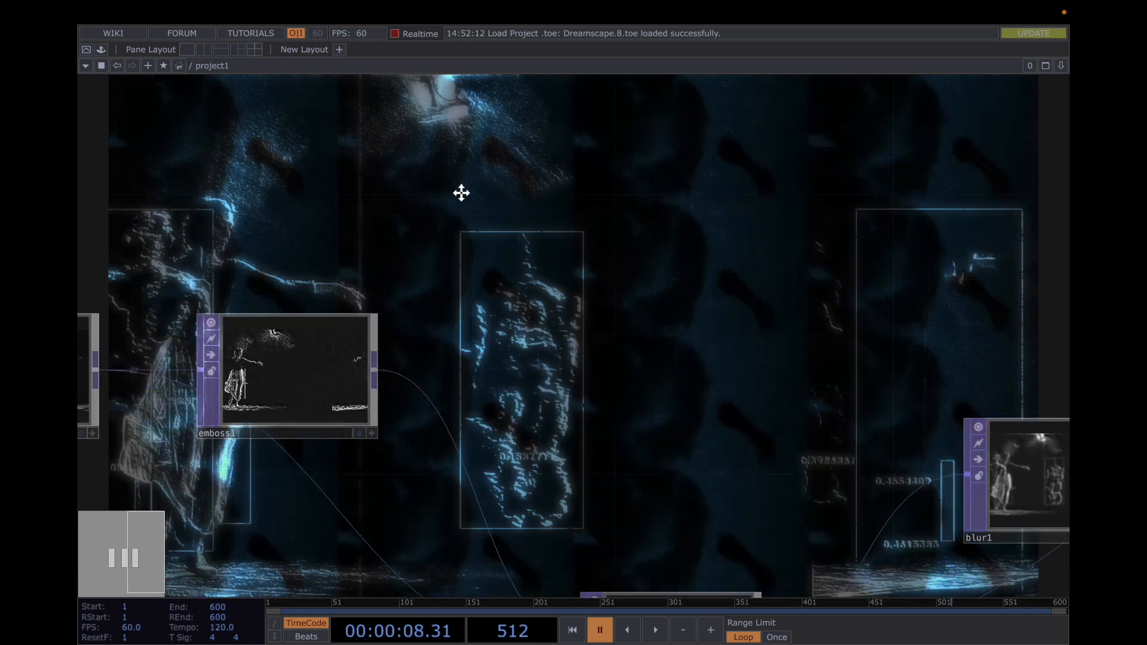
pyautogui.scroll(5, 425, 386)
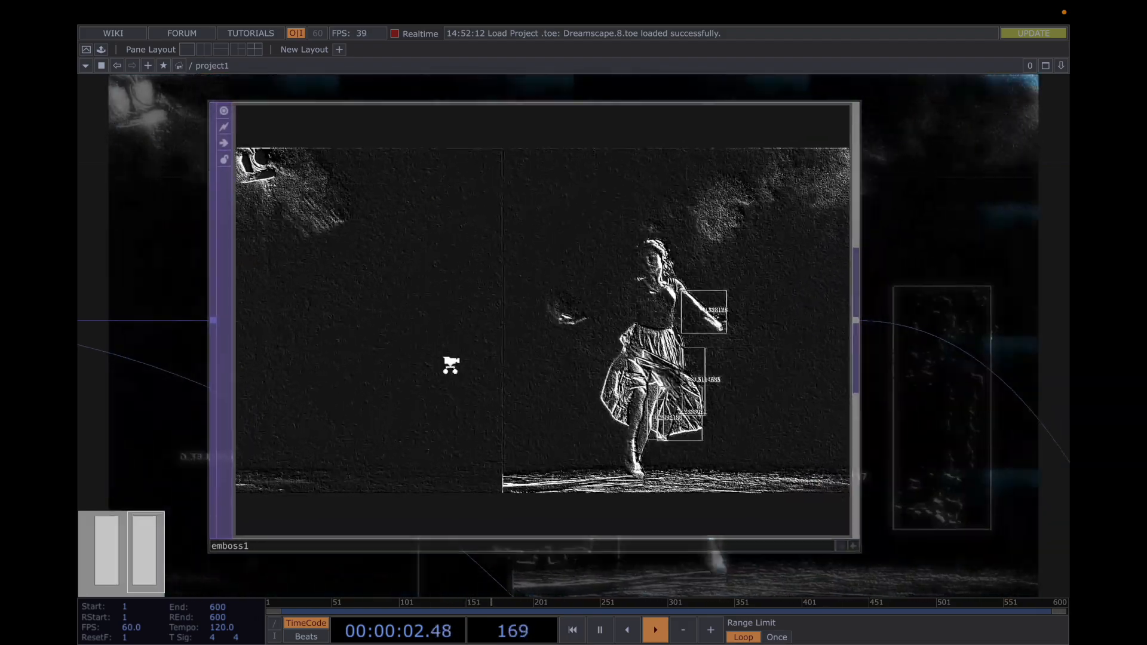
pyautogui.scroll(-2, 452, 370)
pyautogui.scroll(-2, 460, 388)
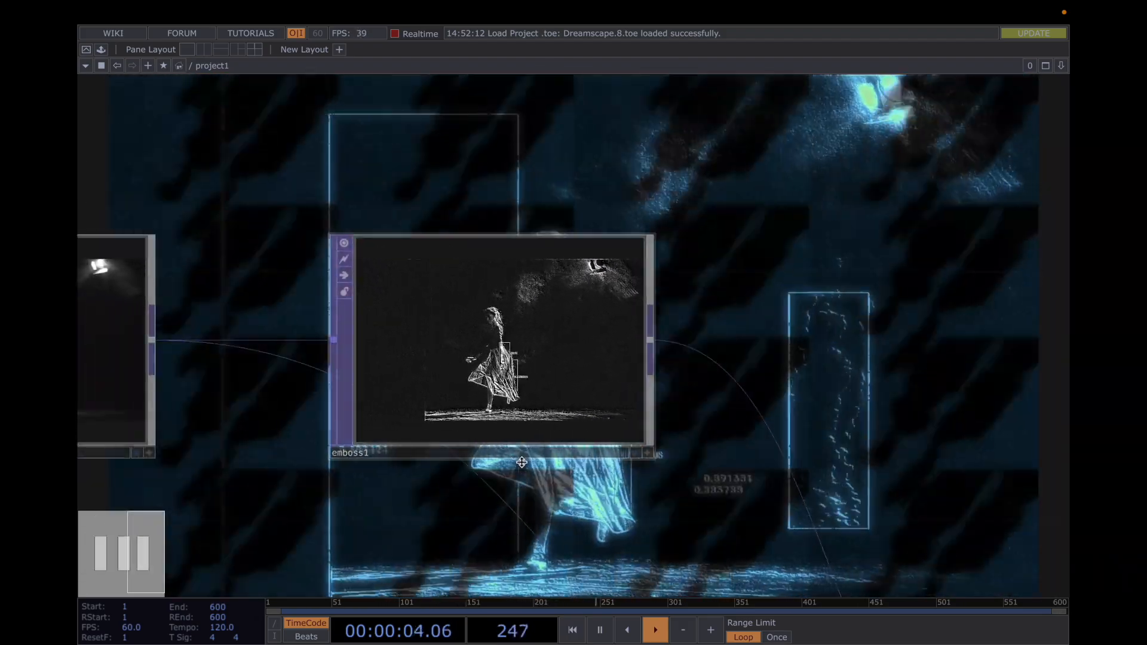
# Follow the network from the two emboss branches through comp1, blur1, comp2, cross1 and switch1 to displace1
pyautogui.scroll(-3, 572, 514)
pyautogui.moveTo(572, 514); pyautogui.dragTo(663, 298)
pyautogui.scroll(-3, 665, 303)
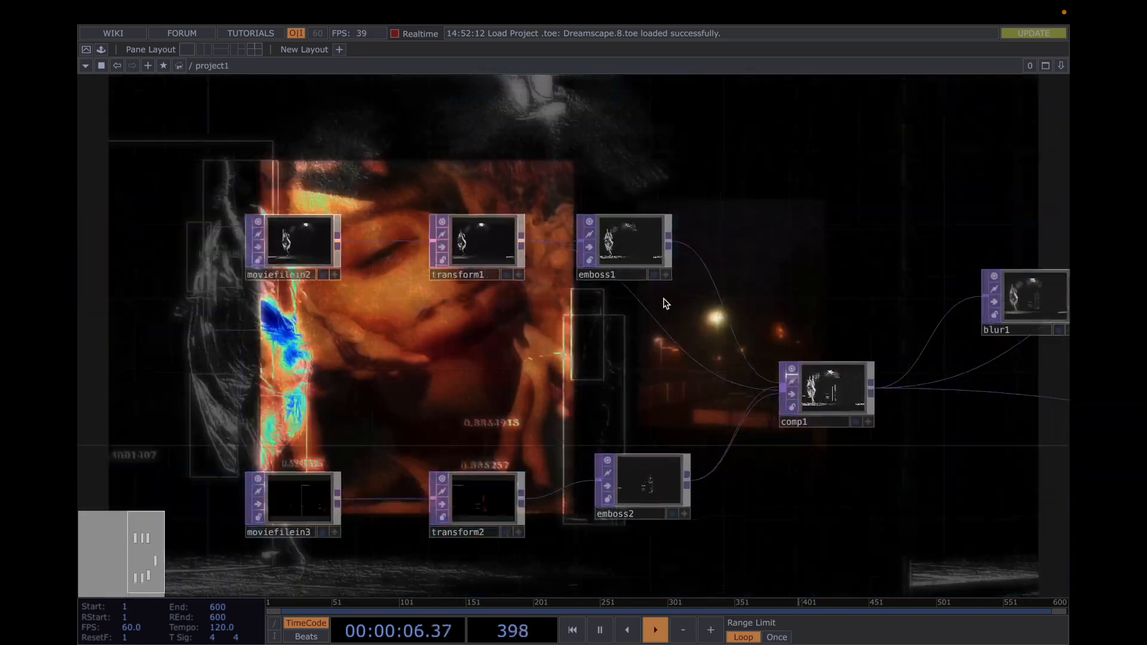
pyautogui.scroll(-1, 664, 311)
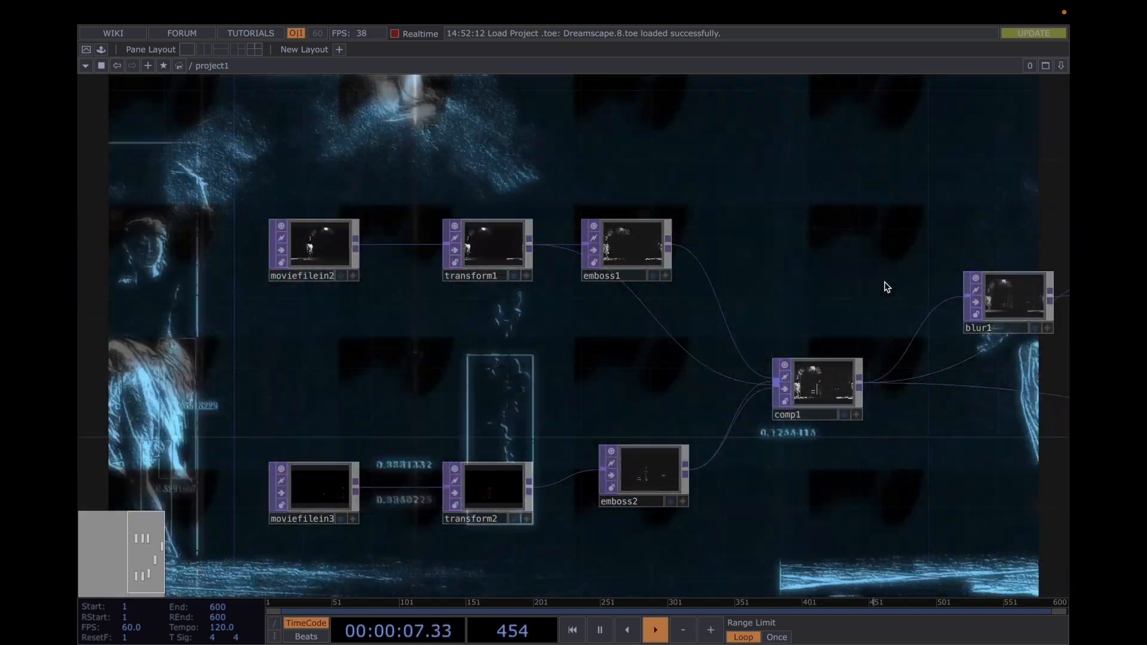
pyautogui.moveTo(887, 287); pyautogui.dragTo(485, 323)
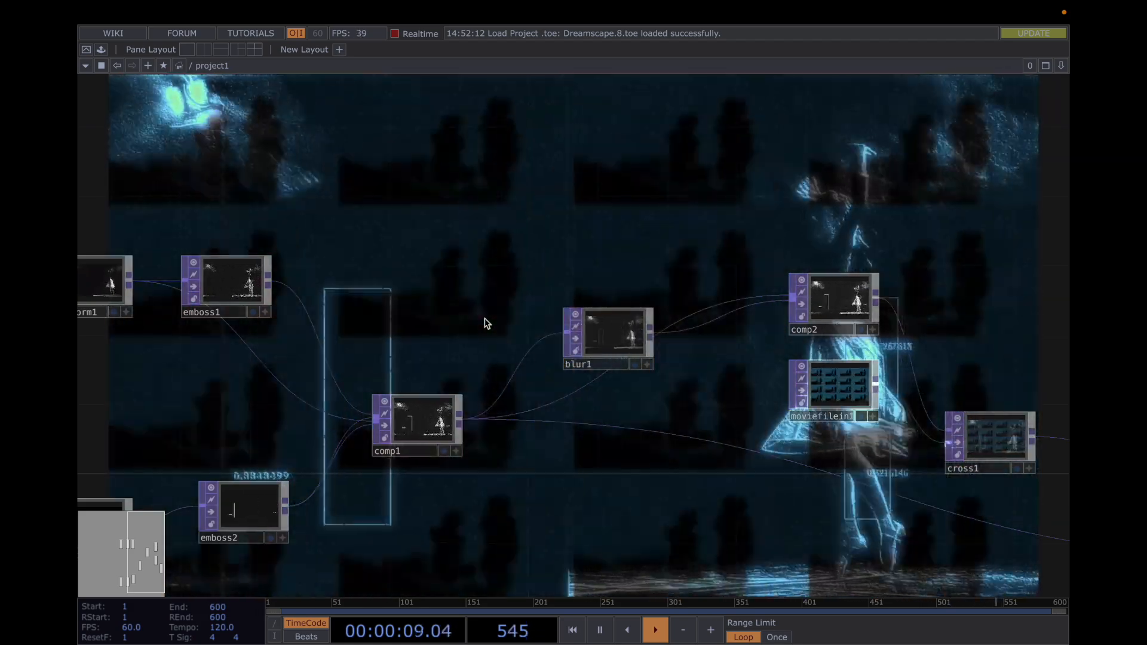
pyautogui.scroll(-2, 485, 323)
pyautogui.moveTo(829, 234); pyautogui.dragTo(543, 217)
pyautogui.moveTo(417, 199); pyautogui.dragTo(67, 184)
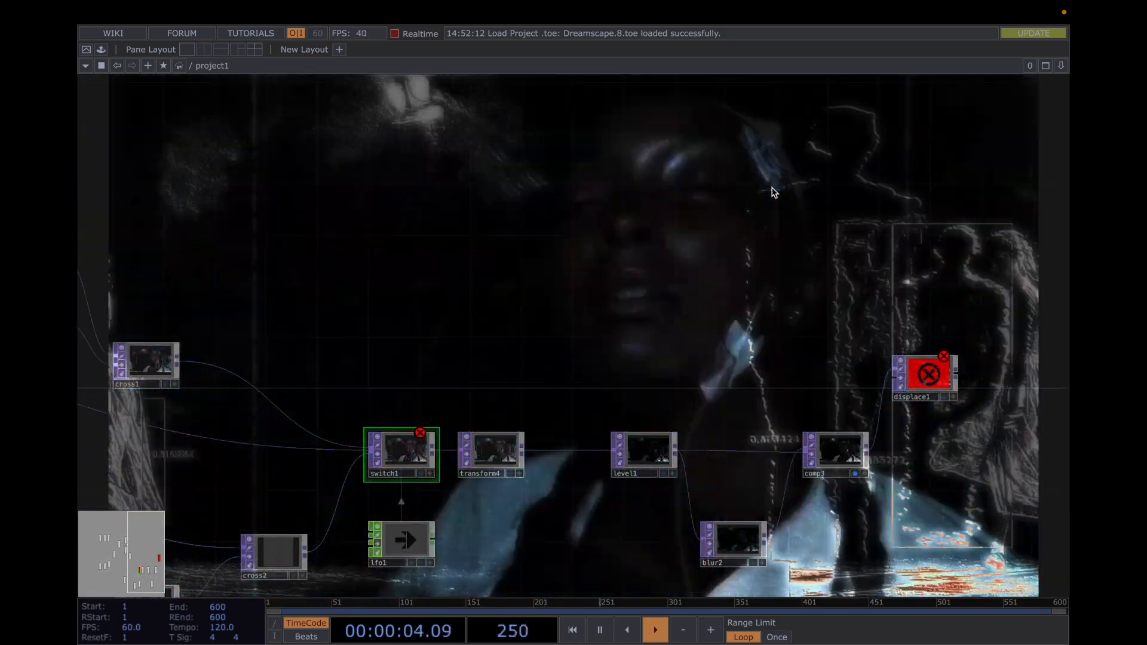
pyautogui.moveTo(774, 191); pyautogui.dragTo(668, 191)
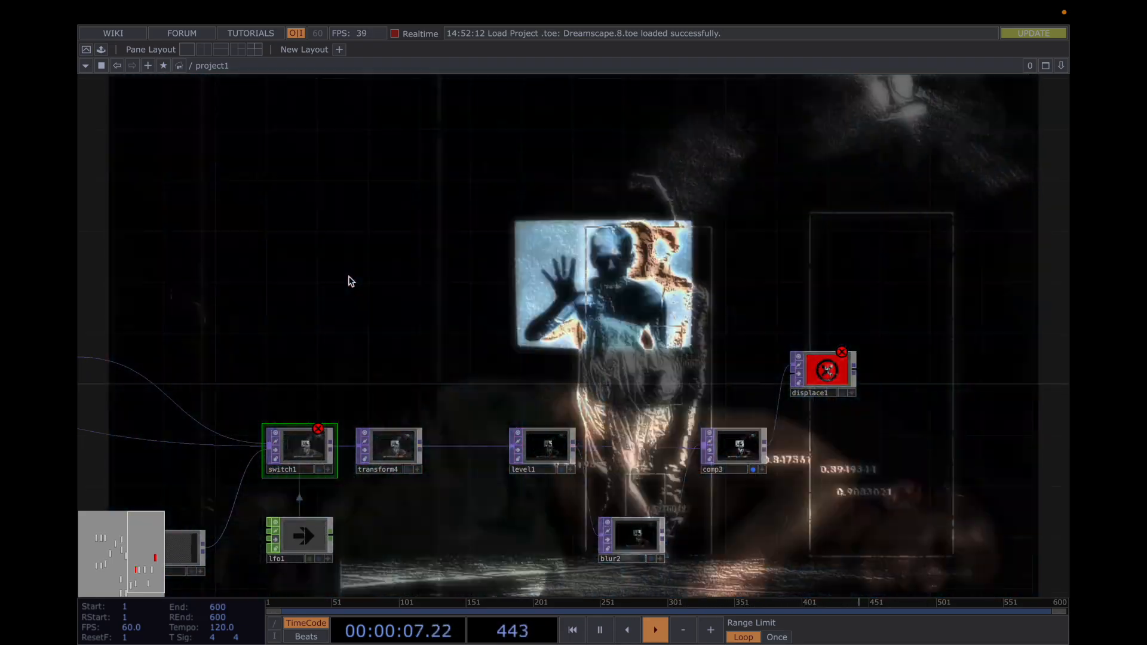
# Examine the comp1, cross1 and cross2 branches that feed into switch1
pyautogui.moveTo(351, 281); pyautogui.dragTo(675, 277)
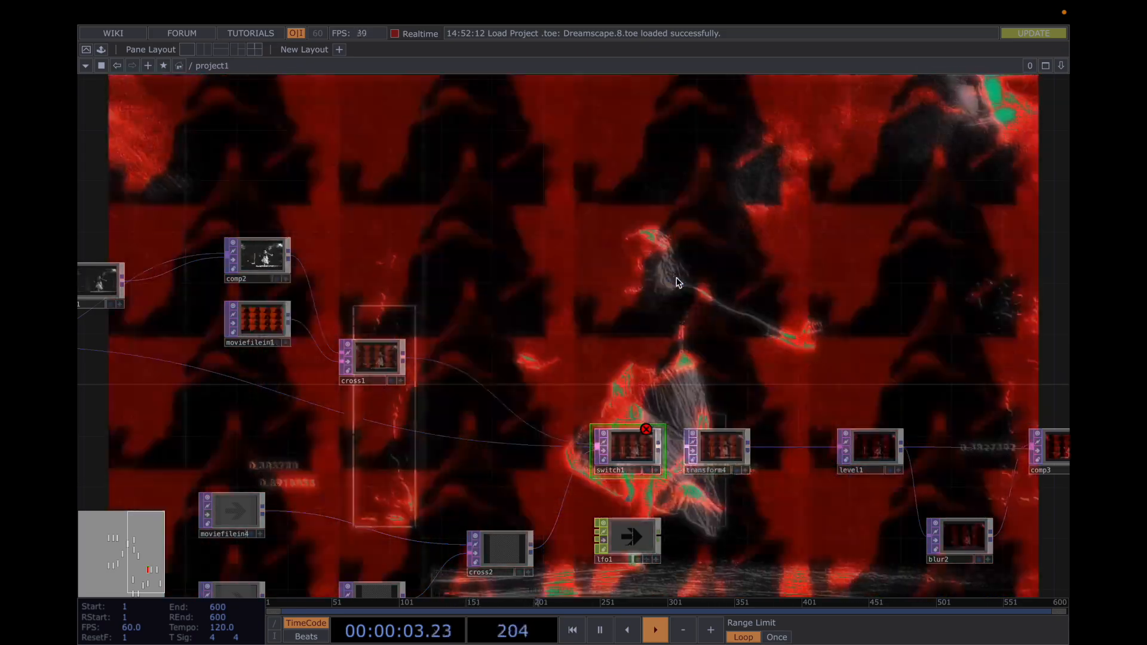
pyautogui.scroll(-2, 676, 276)
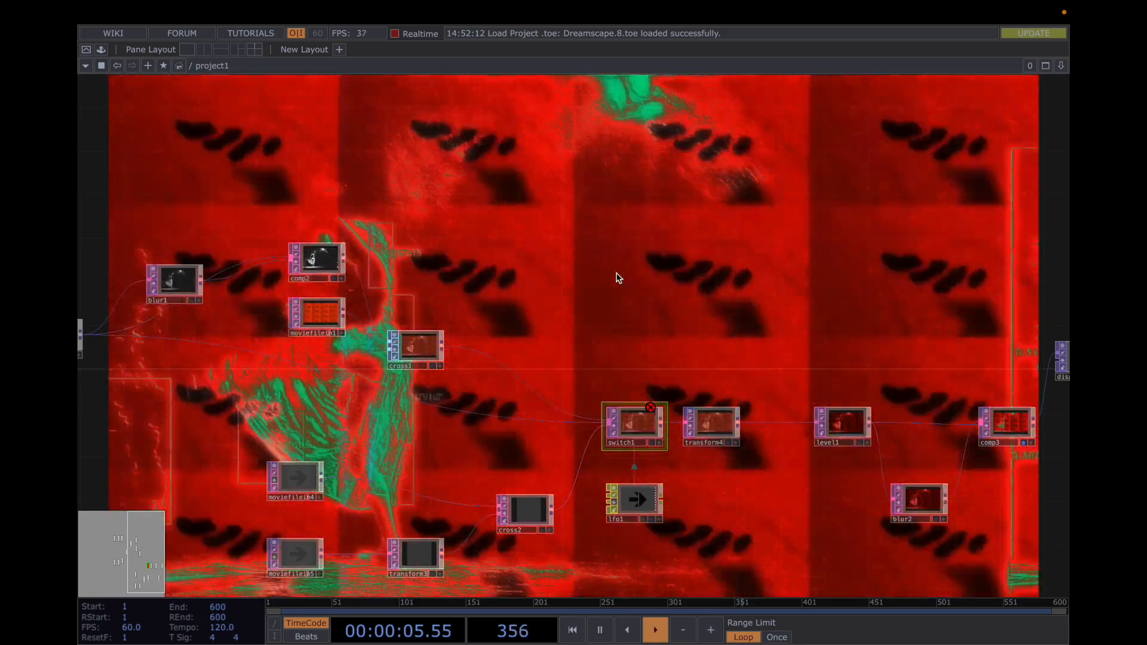
pyautogui.moveTo(618, 278); pyautogui.dragTo(835, 276)
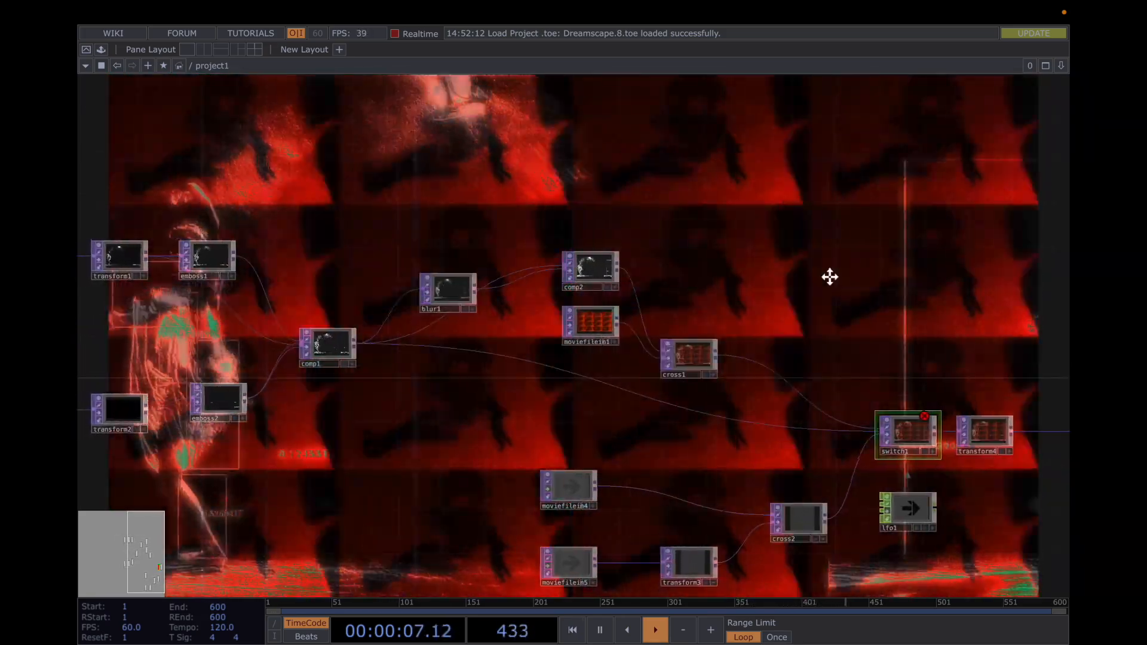